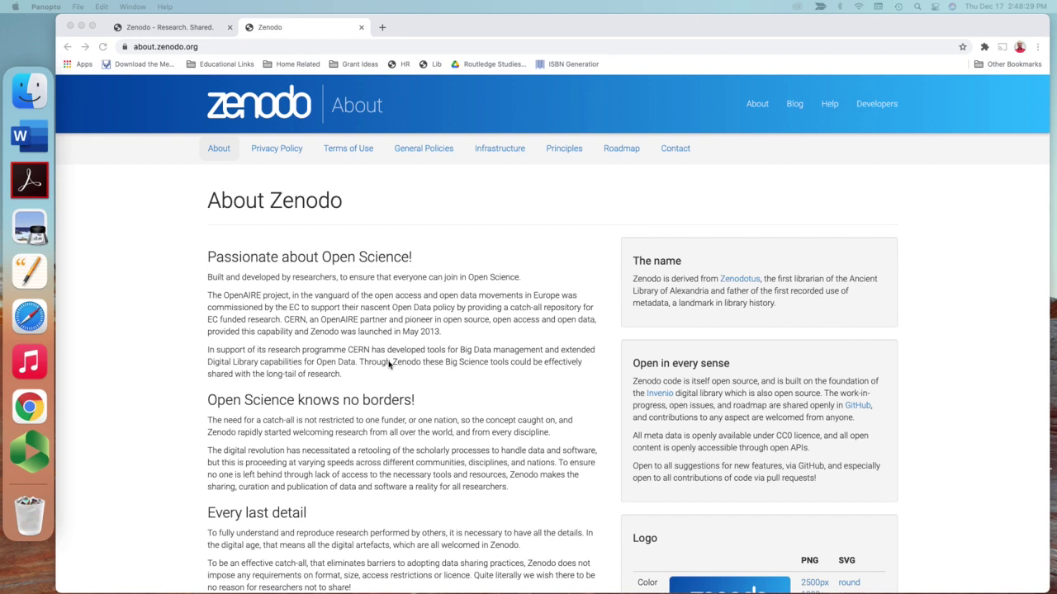
Step: Switch to the Zenodo tab and go to its login page
{"action": "scroll", "coordinate": [429, 393], "scroll_direction": "down", "scroll_amount": 5}
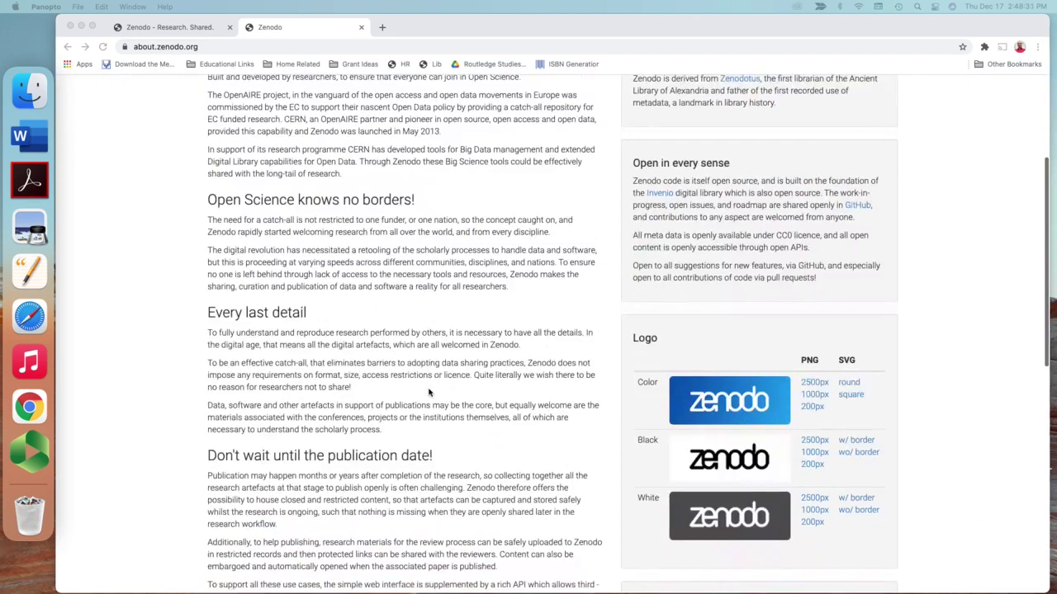
{"action": "scroll", "coordinate": [428, 393], "scroll_direction": "down", "scroll_amount": 7}
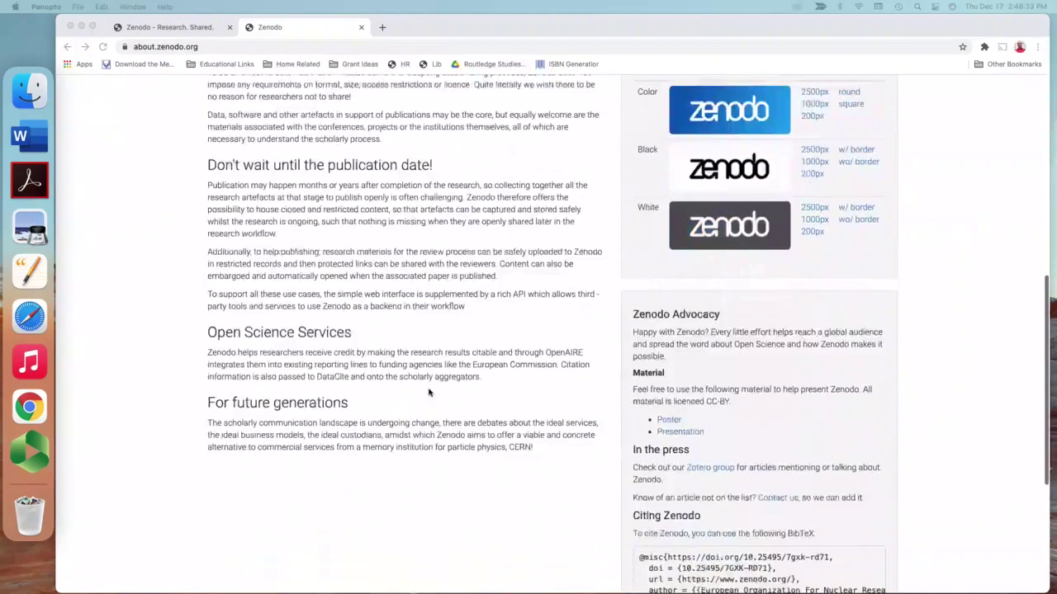
{"action": "scroll", "coordinate": [428, 393], "scroll_direction": "up", "scroll_amount": 12}
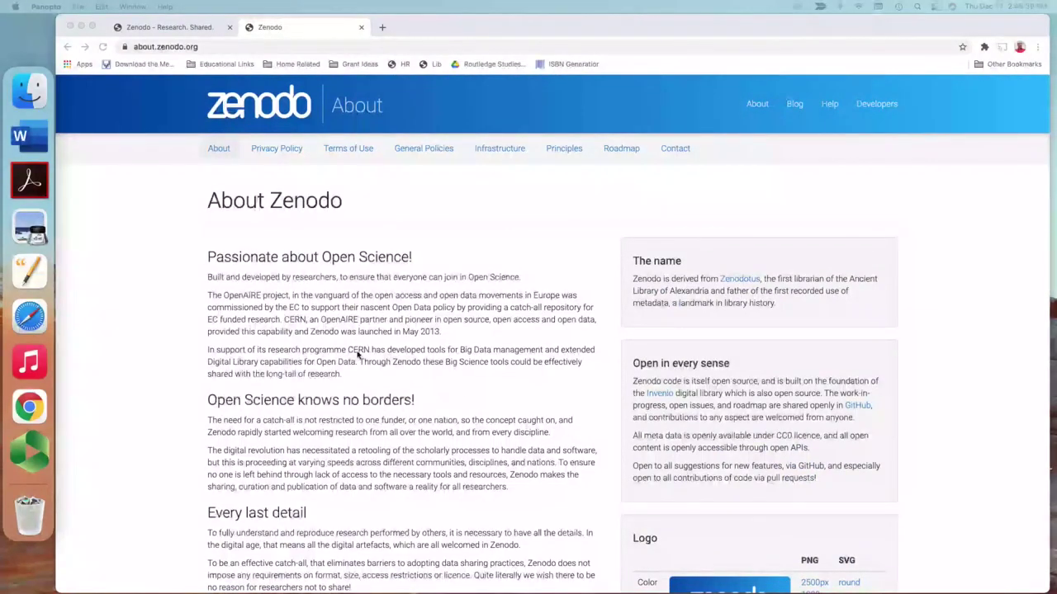
{"action": "left_click", "coordinate": [164, 26]}
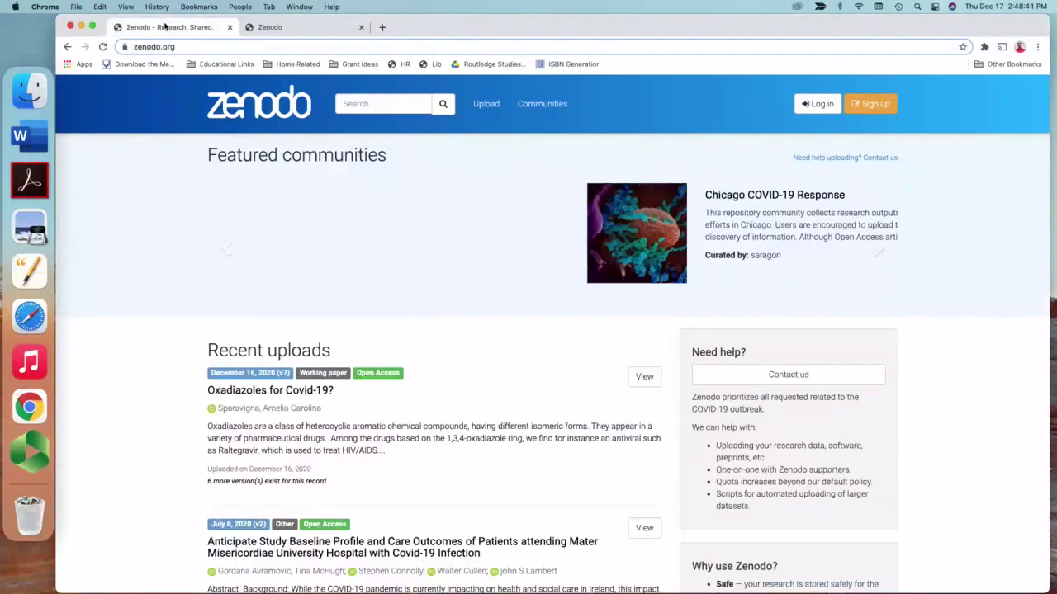
{"action": "left_click", "coordinate": [815, 104]}
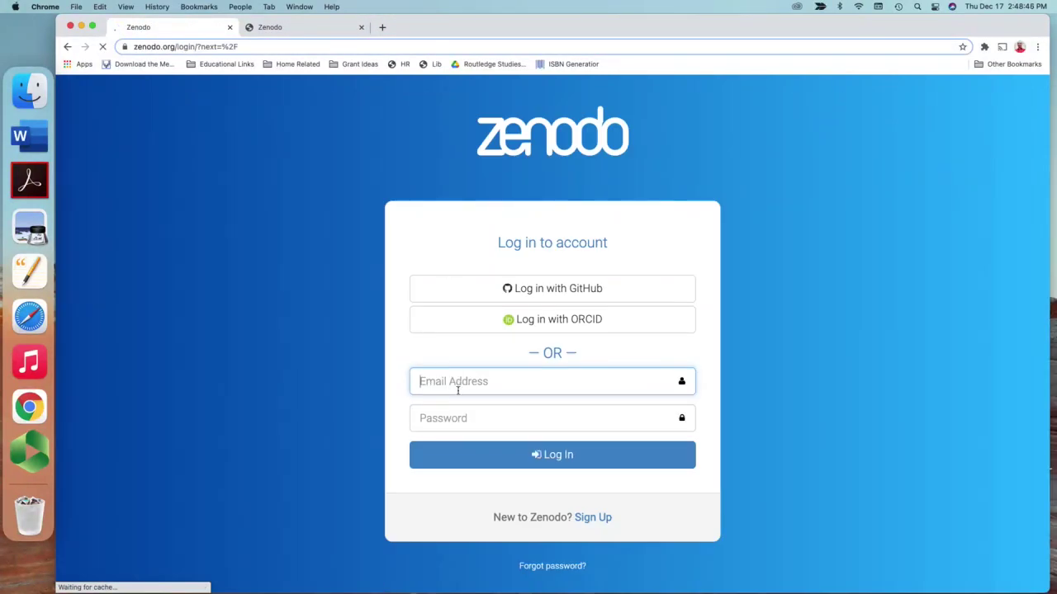
Step: Sign in with the saved account e-mail and password, dismissing the browser's password warning
{"action": "left_click", "coordinate": [457, 391]}
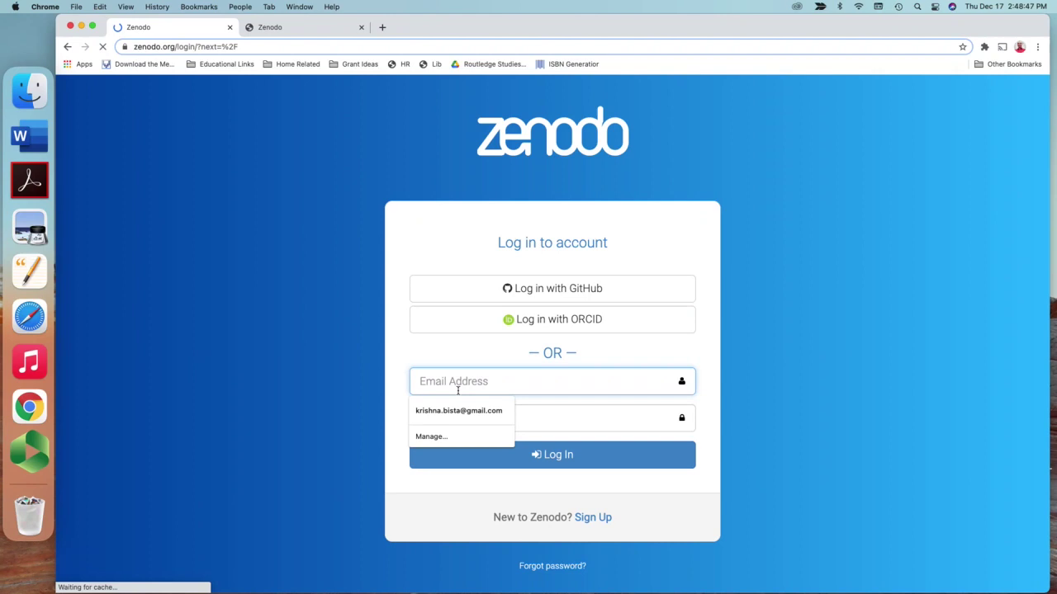
{"action": "type", "text": "jistu"}
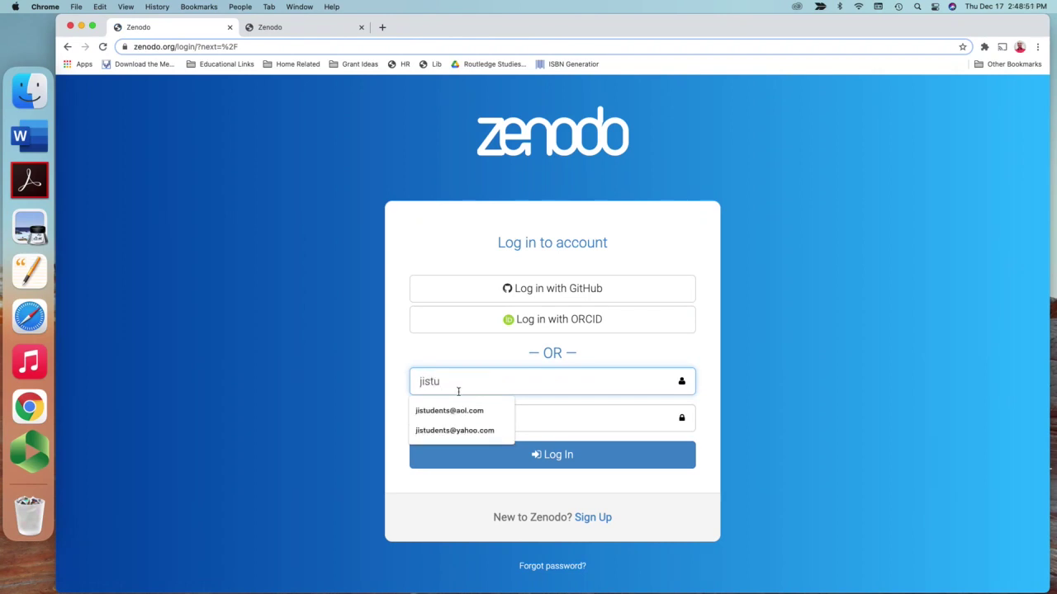
{"action": "left_click", "coordinate": [460, 409]}
{"action": "left_click", "coordinate": [466, 417]}
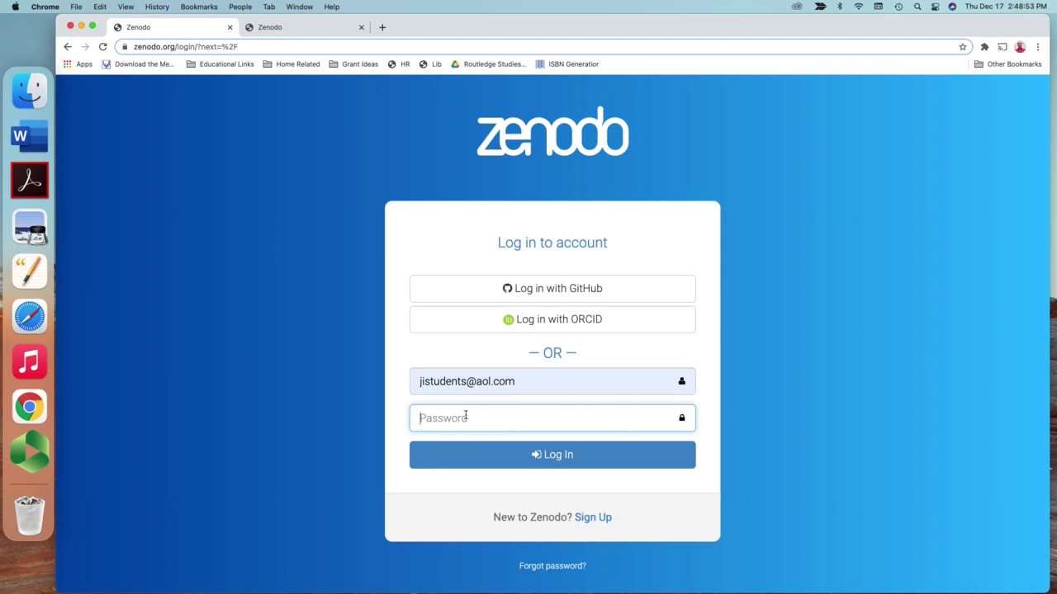
{"action": "type", "text": "•••••••••••"}
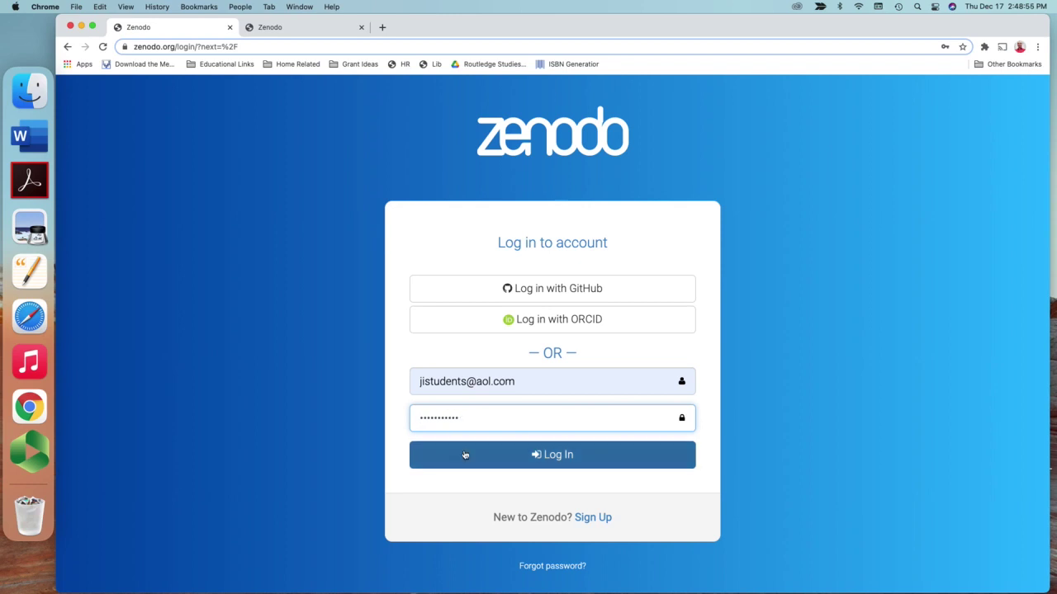
{"action": "left_click", "coordinate": [466, 455]}
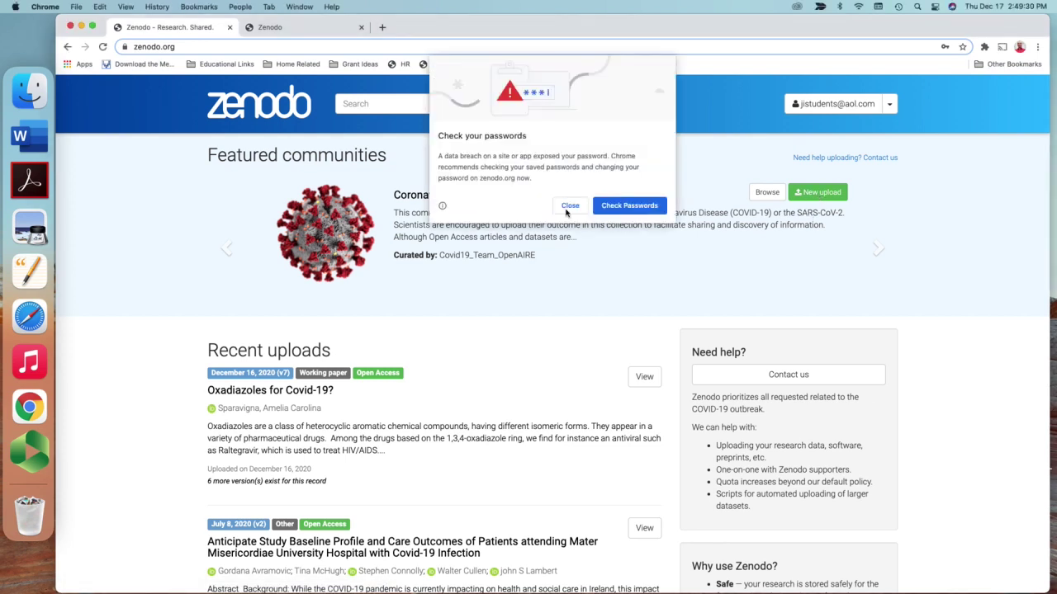
{"action": "left_click", "coordinate": [567, 211]}
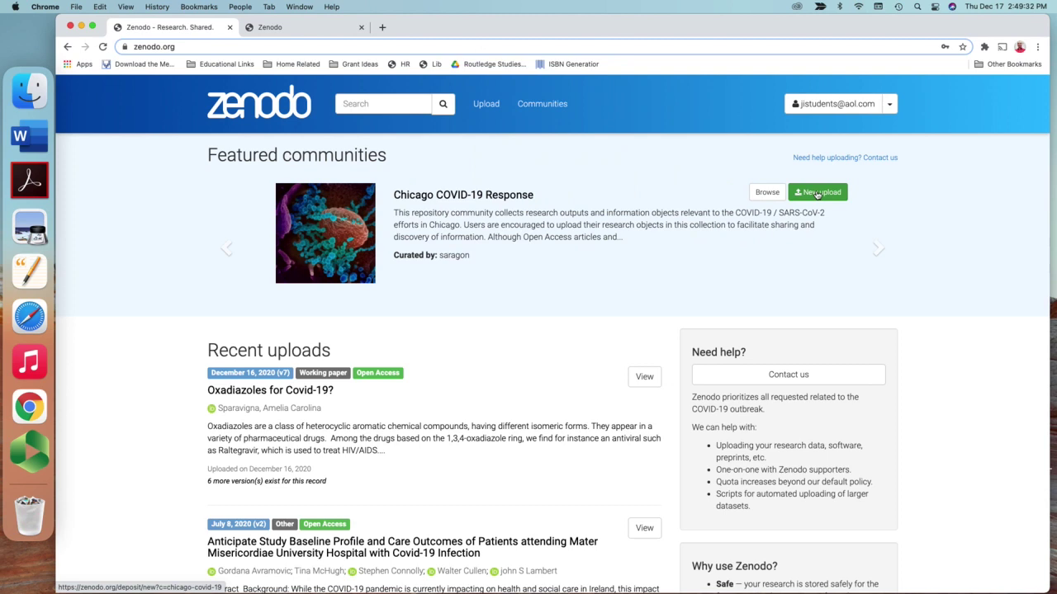
Step: Start a Chicago COVID-19 Response upload and add the 310 Kb '1064-Article Text' PDF
{"action": "left_click", "coordinate": [817, 192]}
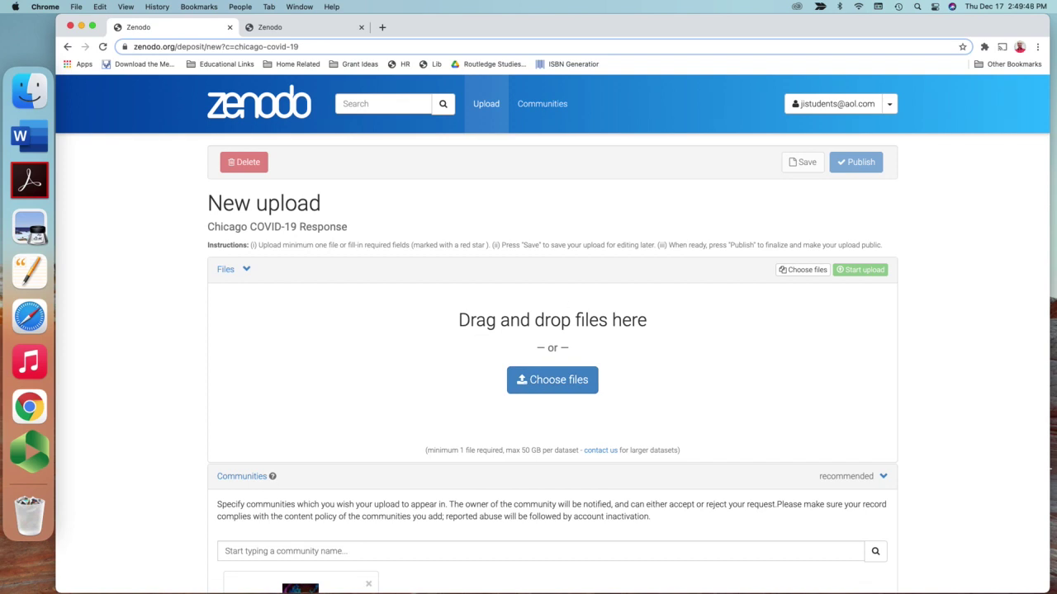
{"action": "left_click_drag", "start_coordinate": [1056, 406], "coordinate": [444, 348]}
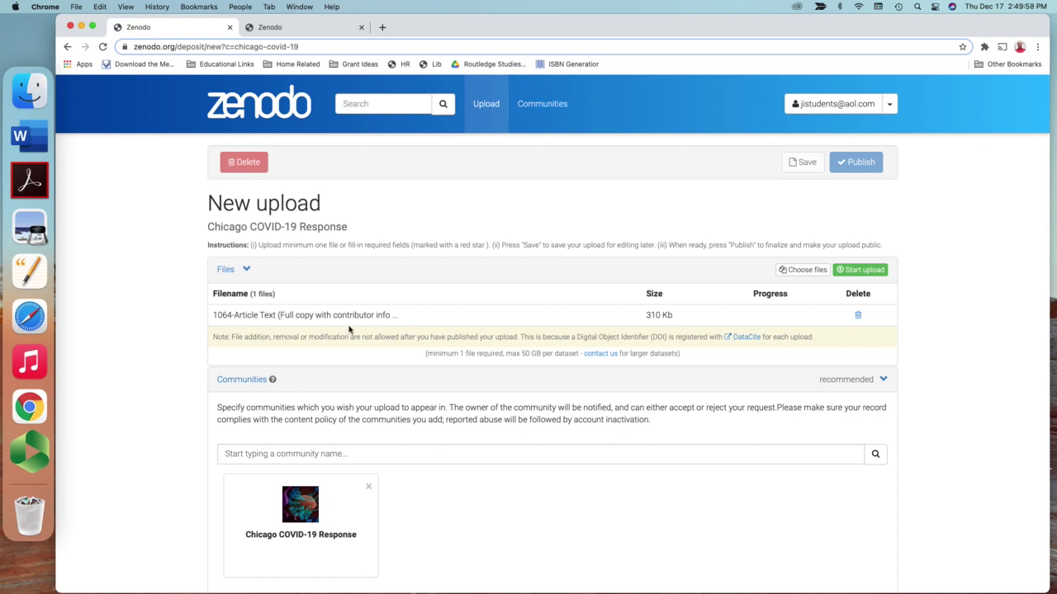
{"action": "scroll", "coordinate": [337, 330], "scroll_direction": "down", "scroll_amount": 3}
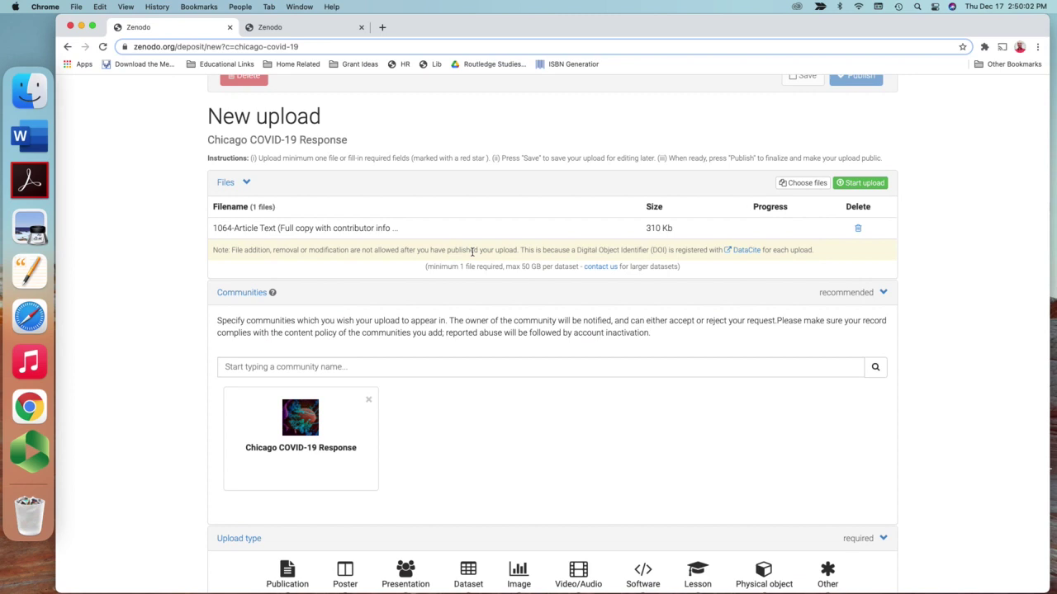
{"action": "scroll", "coordinate": [475, 252], "scroll_direction": "down", "scroll_amount": 3}
{"action": "scroll", "coordinate": [475, 253], "scroll_direction": "up", "scroll_amount": 4}
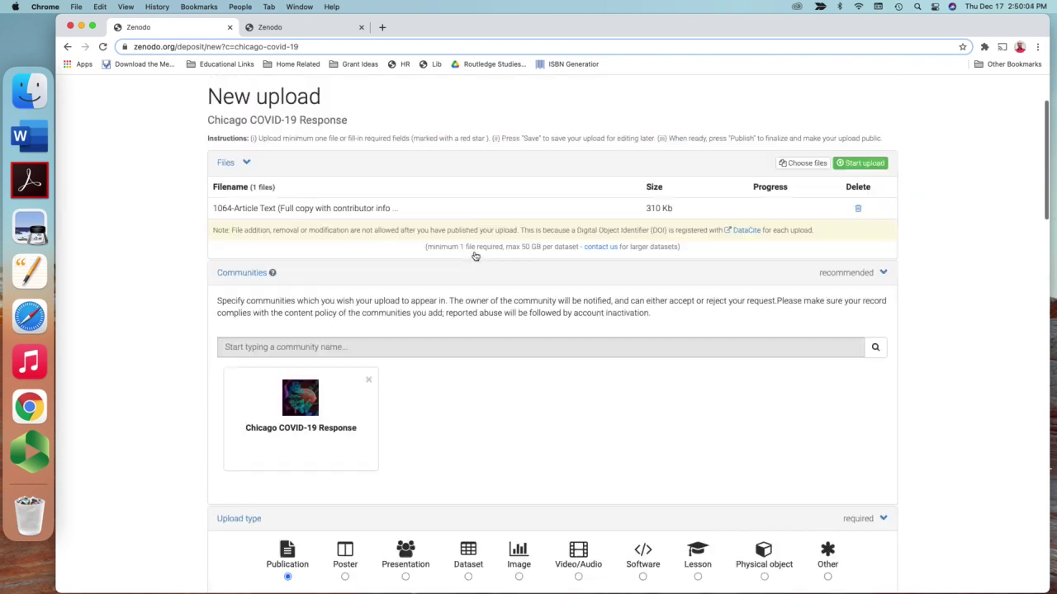
{"action": "scroll", "coordinate": [475, 256], "scroll_direction": "down", "scroll_amount": 7}
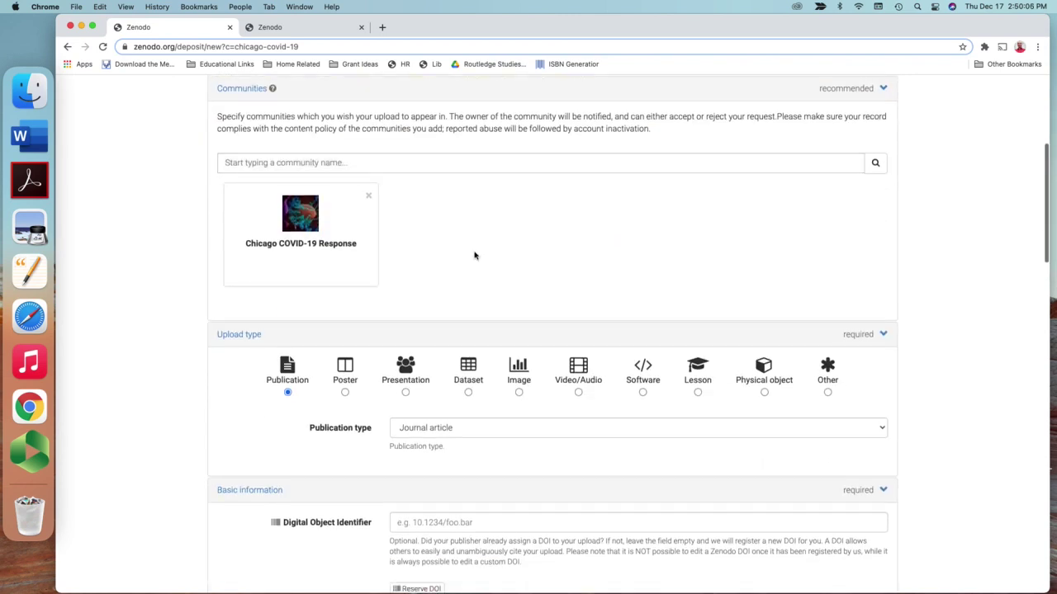
{"action": "scroll", "coordinate": [474, 255], "scroll_direction": "up", "scroll_amount": 9}
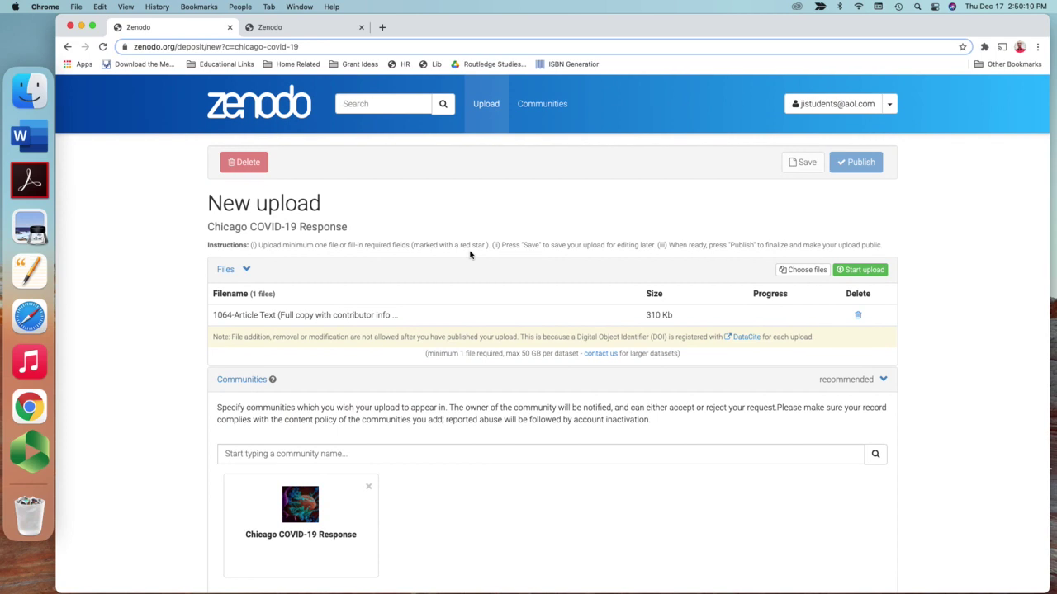
{"action": "scroll", "coordinate": [474, 261], "scroll_direction": "down", "scroll_amount": 4}
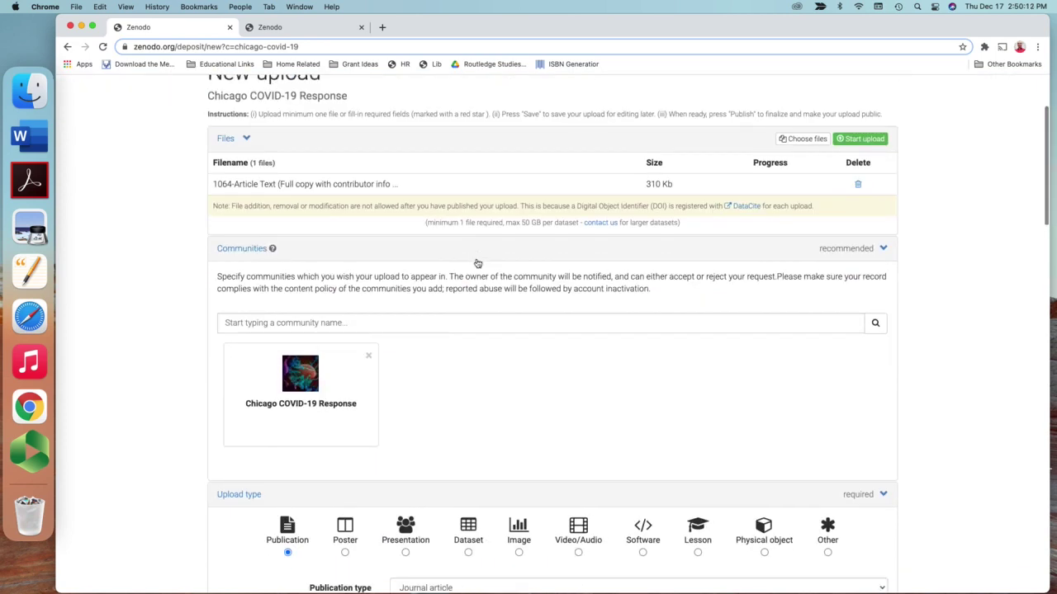
{"action": "scroll", "coordinate": [477, 263], "scroll_direction": "down", "scroll_amount": 10}
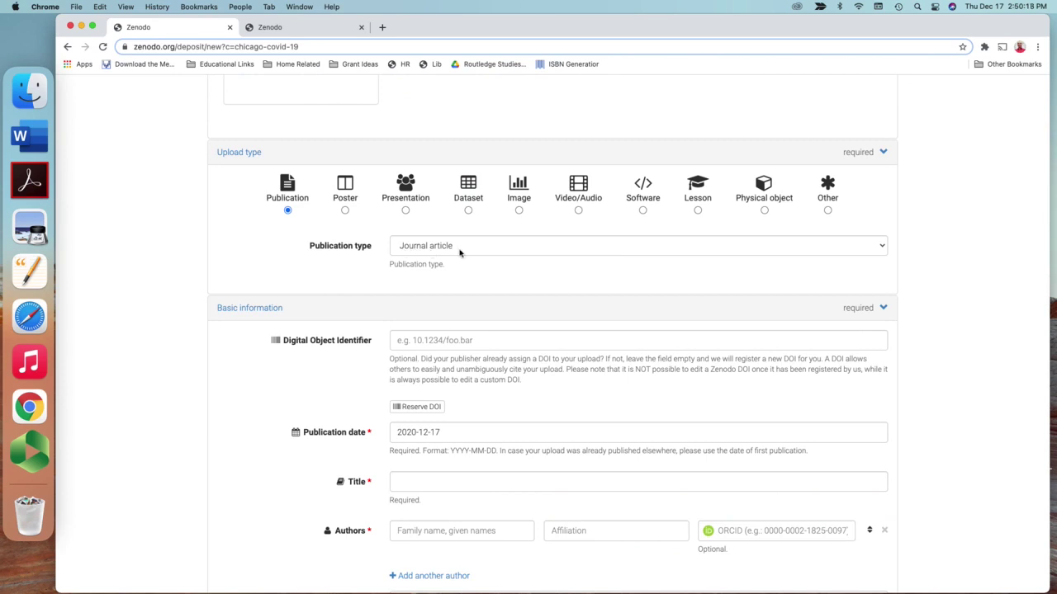
{"action": "left_click", "coordinate": [460, 251]}
{"action": "left_click", "coordinate": [464, 247]}
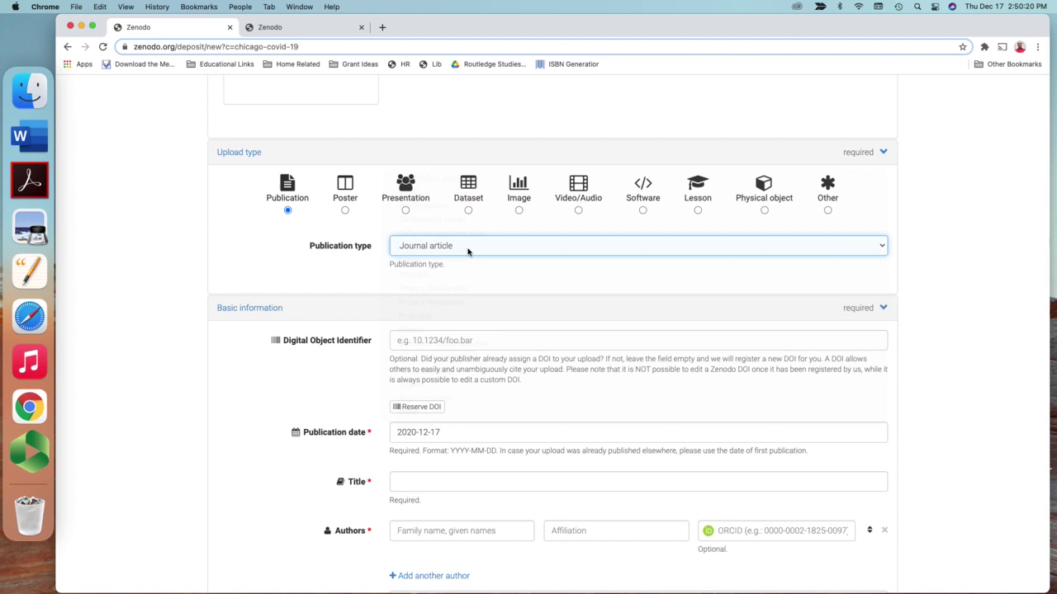
{"action": "left_click", "coordinate": [465, 248]}
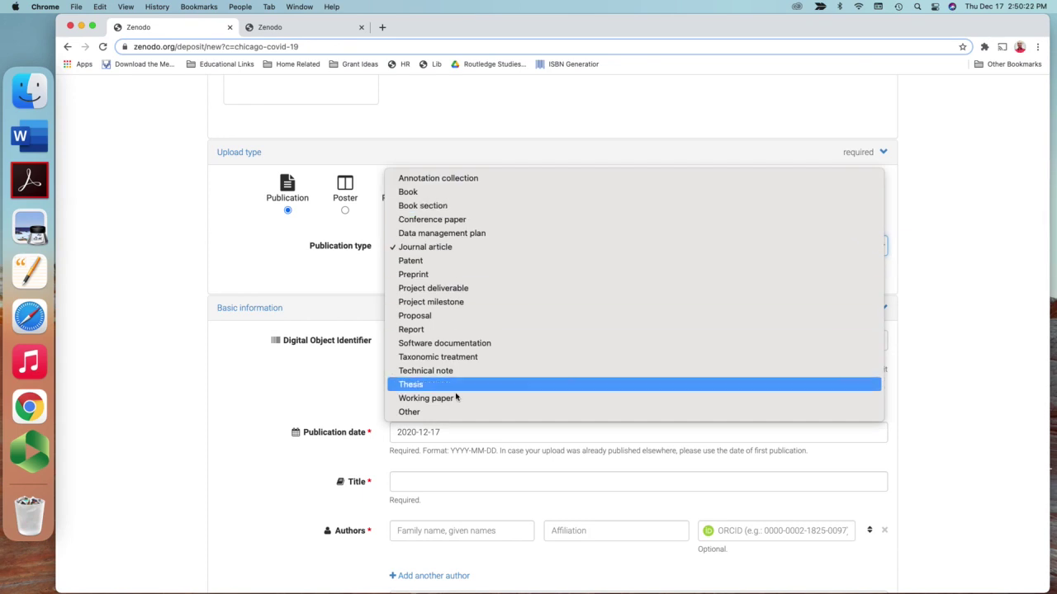
{"action": "left_click", "coordinate": [442, 249]}
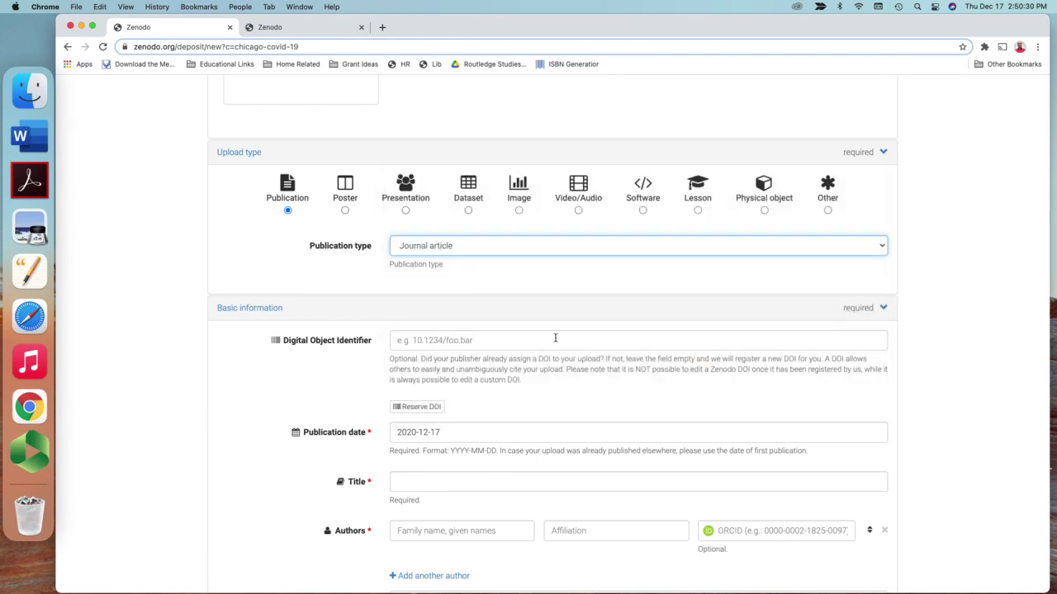
Step: Reserve DOI 10.5281/zenodo.4341485 and set the publication date to 2020-11-15
{"action": "scroll", "coordinate": [393, 355], "scroll_direction": "down", "scroll_amount": 1}
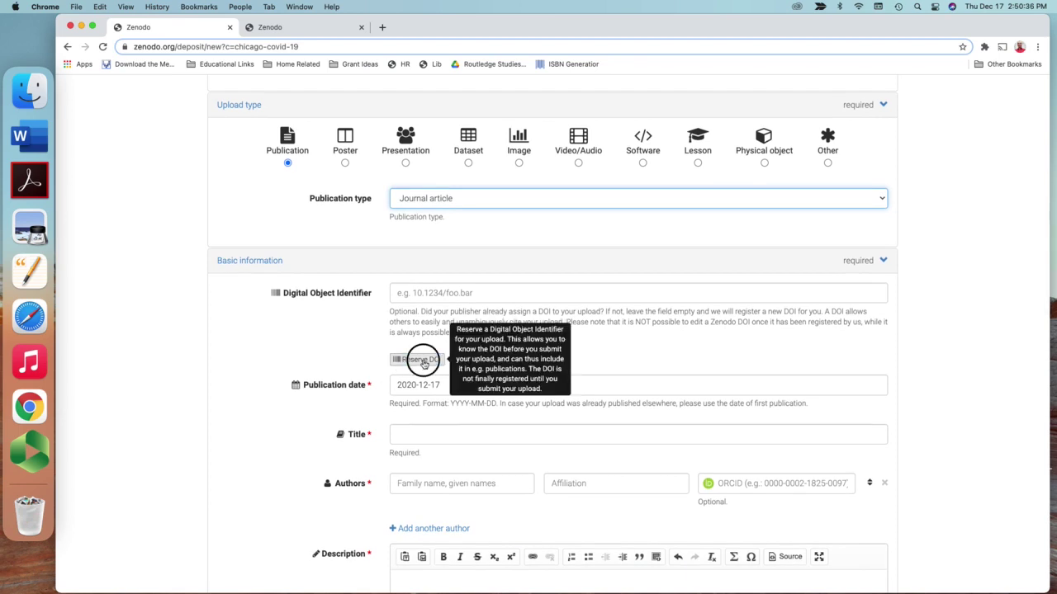
{"action": "left_click", "coordinate": [418, 361]}
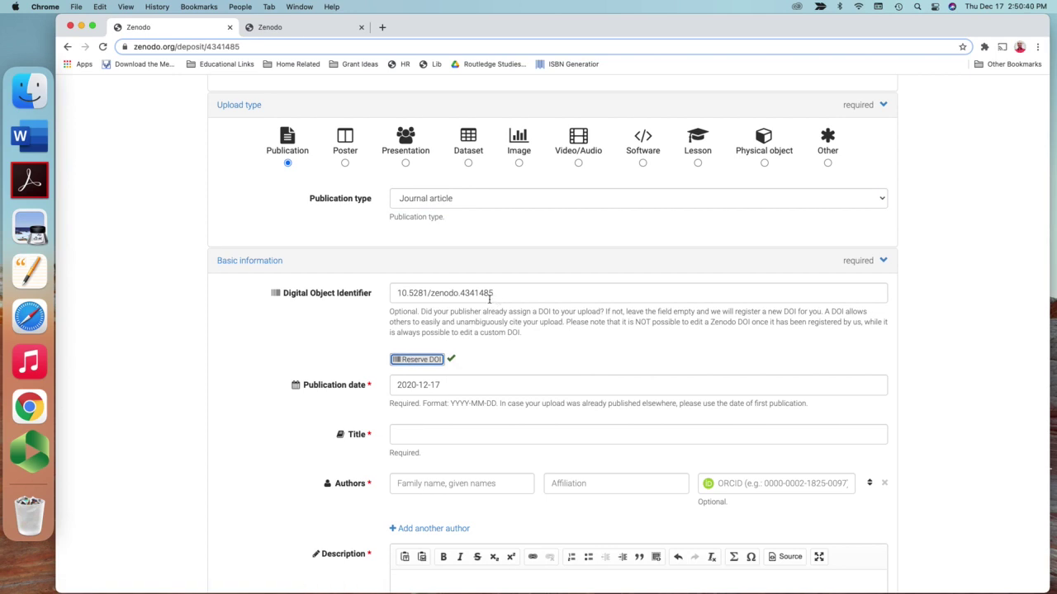
{"action": "scroll", "coordinate": [506, 343], "scroll_direction": "down", "scroll_amount": 2}
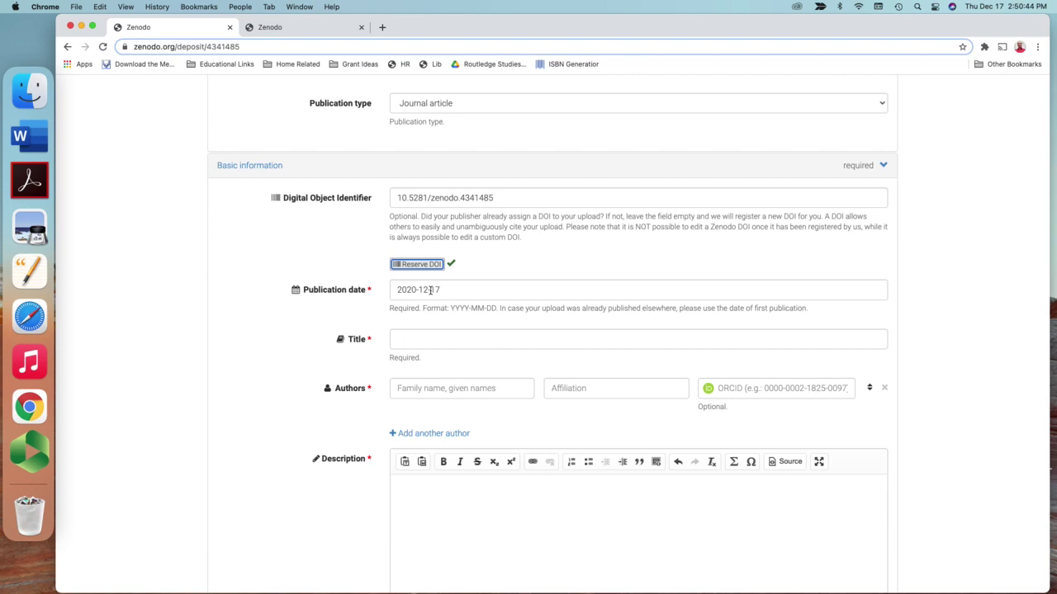
{"action": "left_click", "coordinate": [429, 289]}
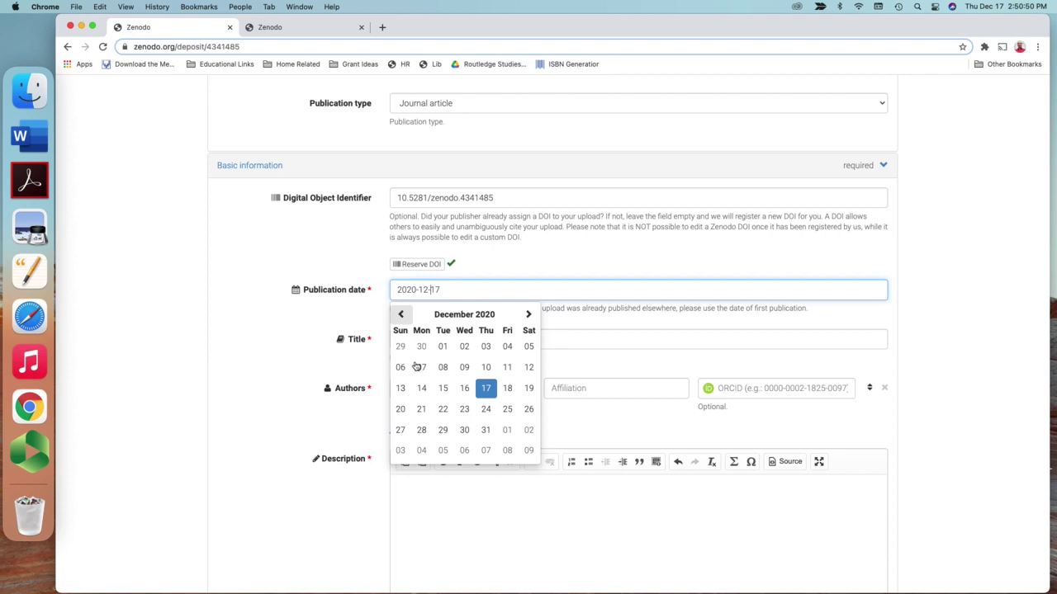
{"action": "double_click", "coordinate": [402, 315]}
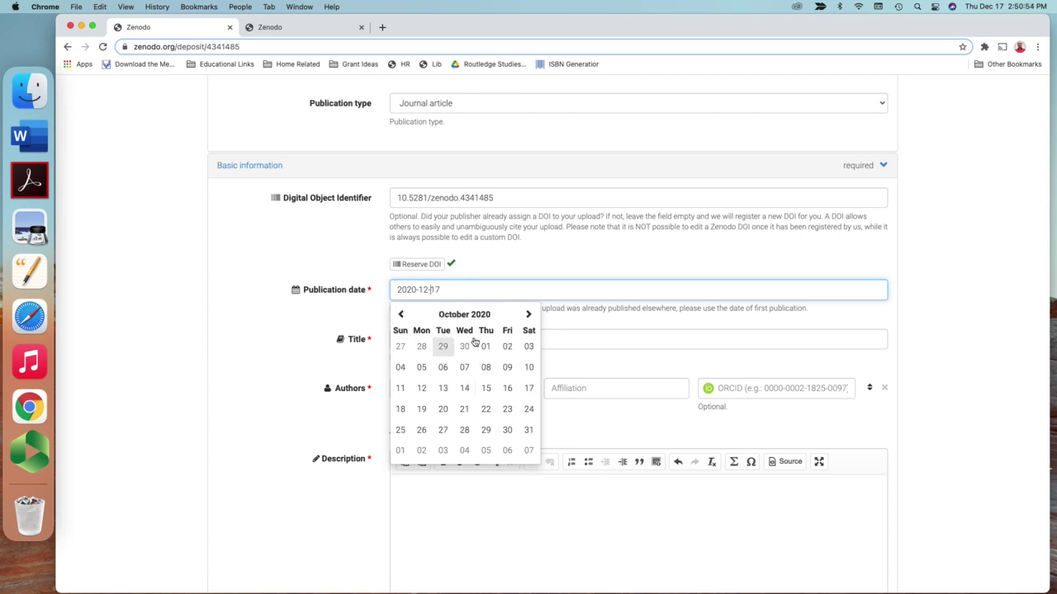
{"action": "left_click", "coordinate": [529, 315]}
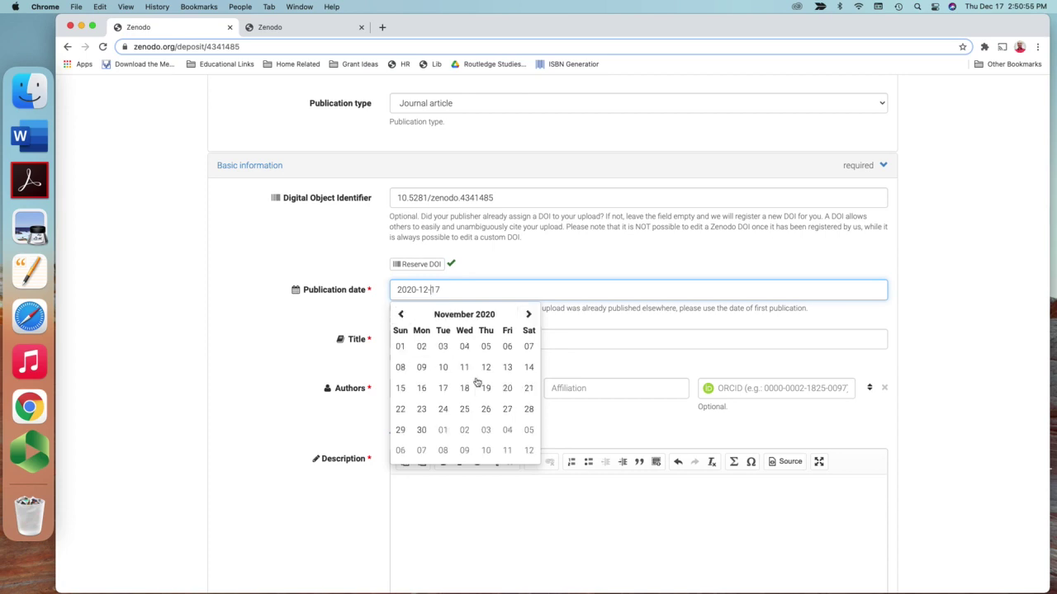
{"action": "left_click", "coordinate": [401, 388]}
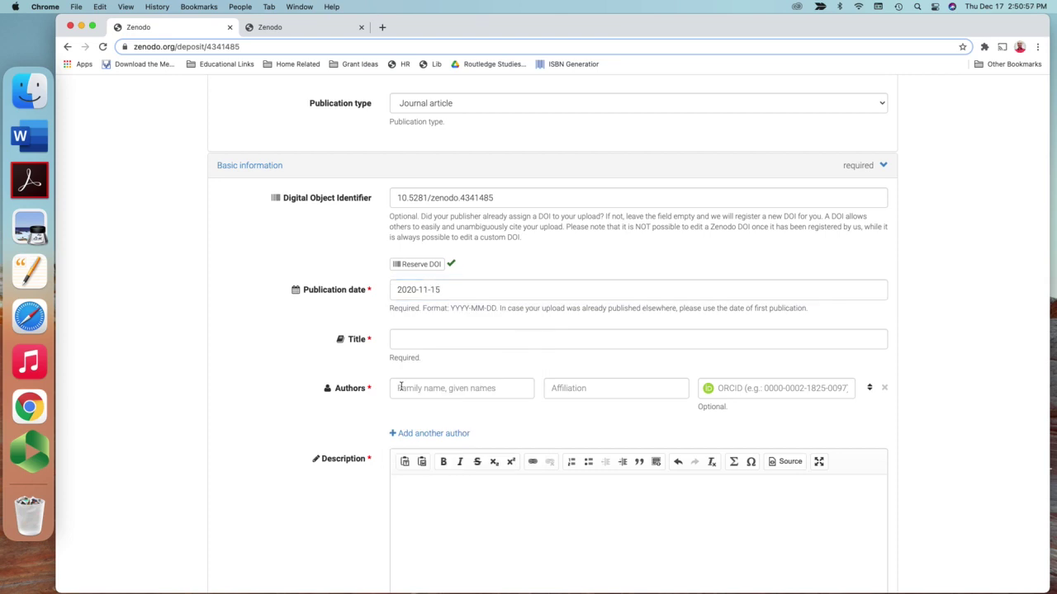
{"action": "left_click", "coordinate": [429, 339]}
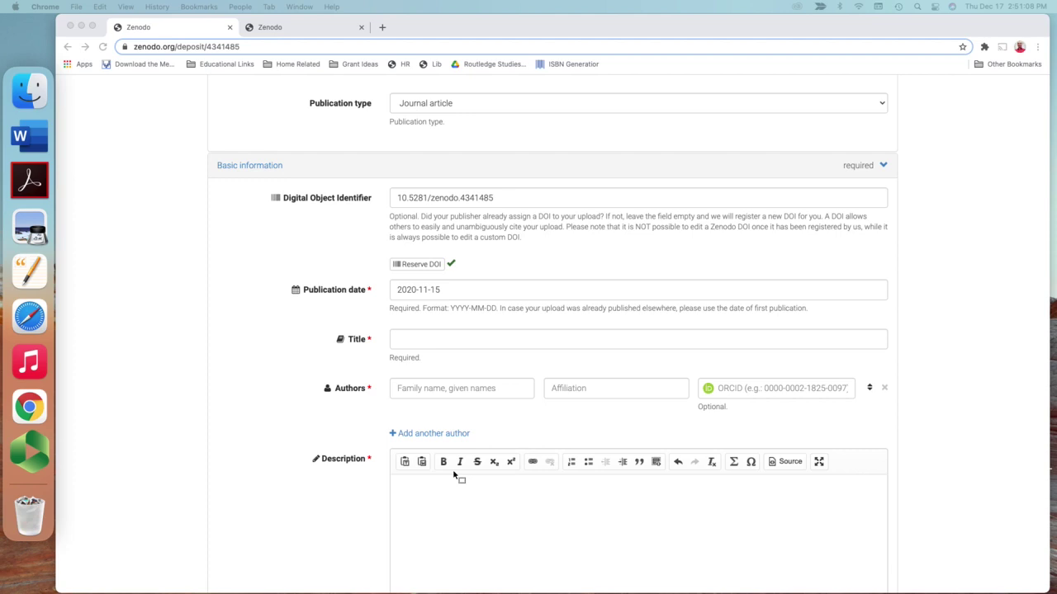
Step: Paste 'Making a Case for An Integrated Faculty-Designed and Faculty-Operated Study Abroad Center' as the title
{"action": "left_click", "coordinate": [421, 341]}
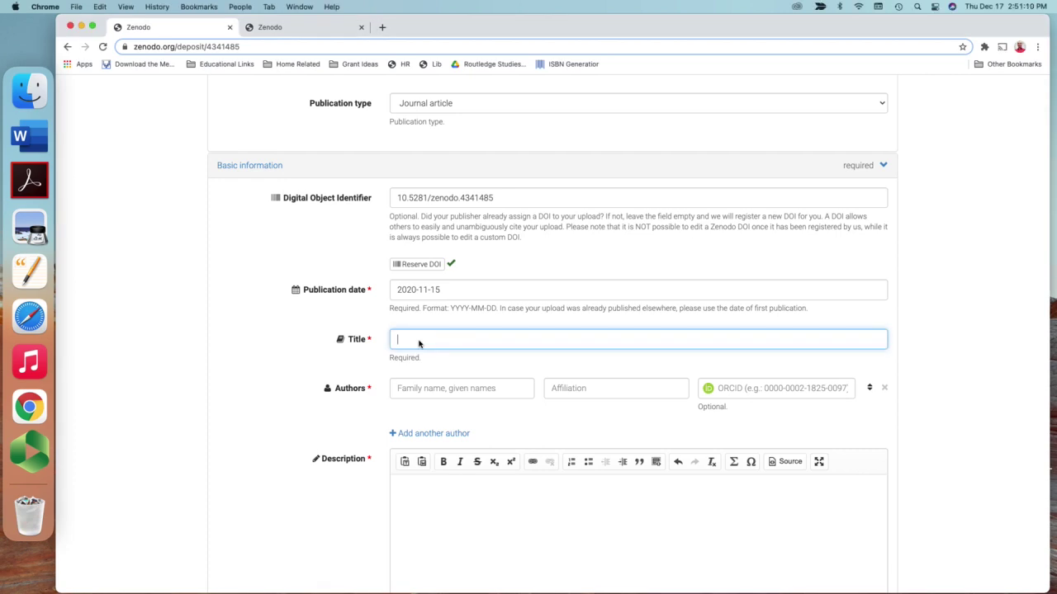
{"action": "type", "text": "Making a Case for An Integrated Faculty-Designed and Faculty-Operated Study Abroad Center"}
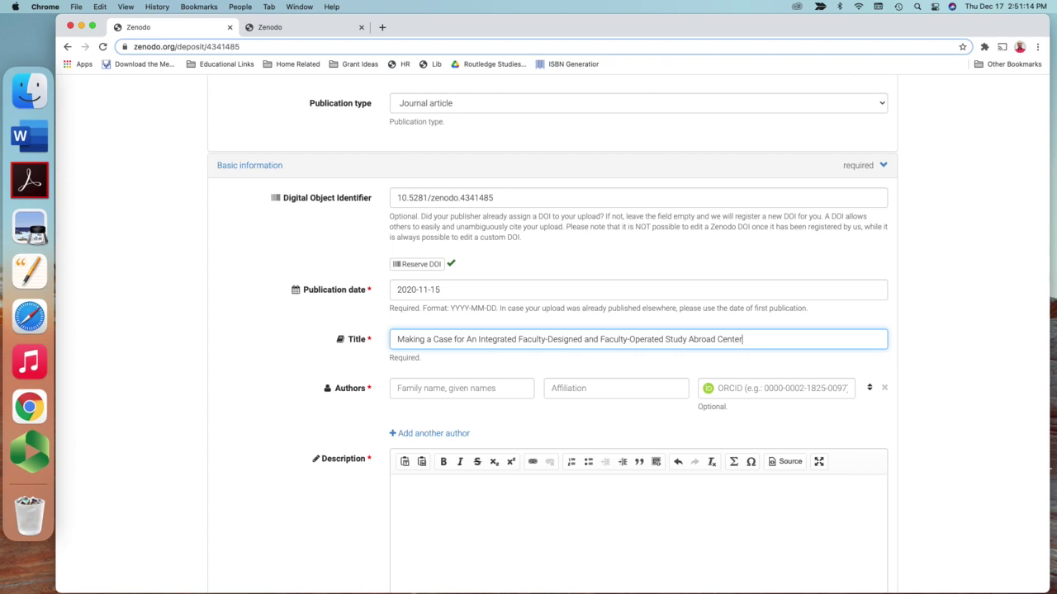
{"action": "key", "text": "super+Tab"}
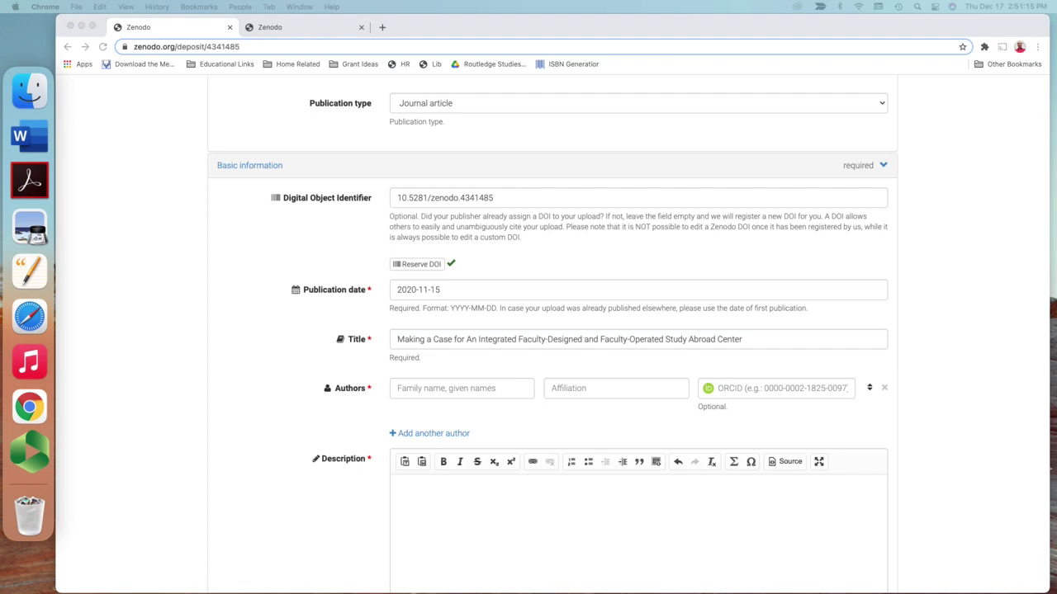
Step: Enter the first author's name as 'Family, Given', replacing the incomplete entry
{"action": "left_click", "coordinate": [459, 393]}
{"action": "left_click", "coordinate": [457, 392]}
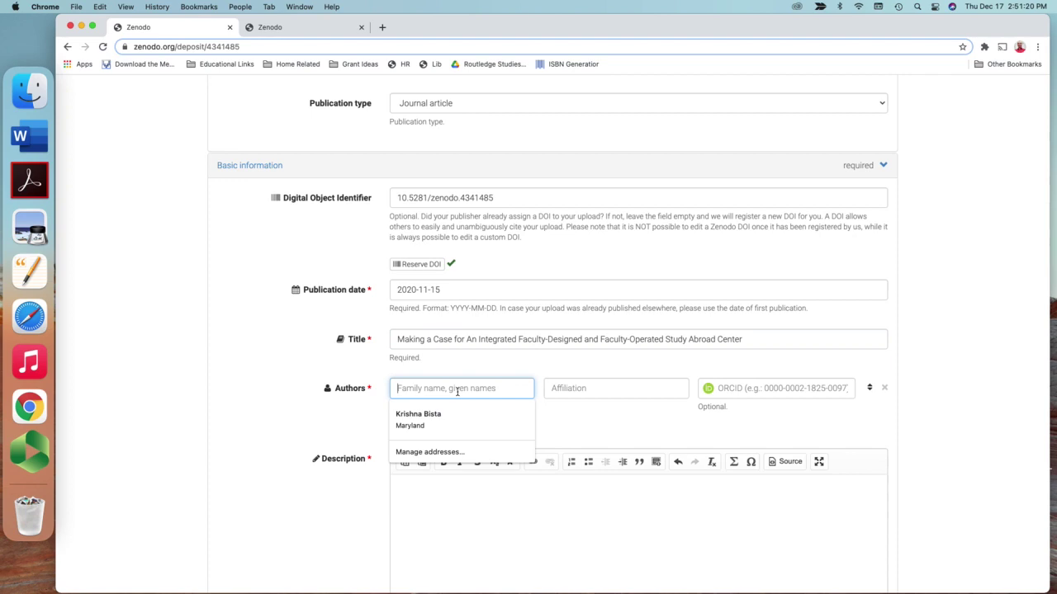
{"action": "type", "text": "Rai"}
{"action": "key", "text": "Tab"}
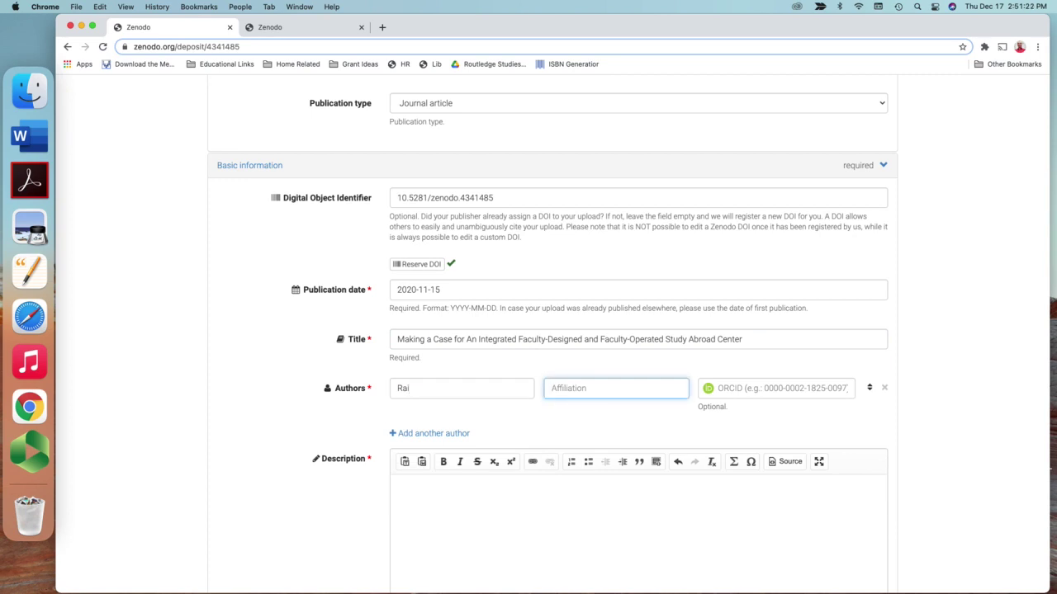
{"action": "left_click", "coordinate": [435, 393]}
{"action": "left_click", "coordinate": [441, 416]}
{"action": "double_click", "coordinate": [417, 390]}
{"action": "key", "text": "BackSpace"}
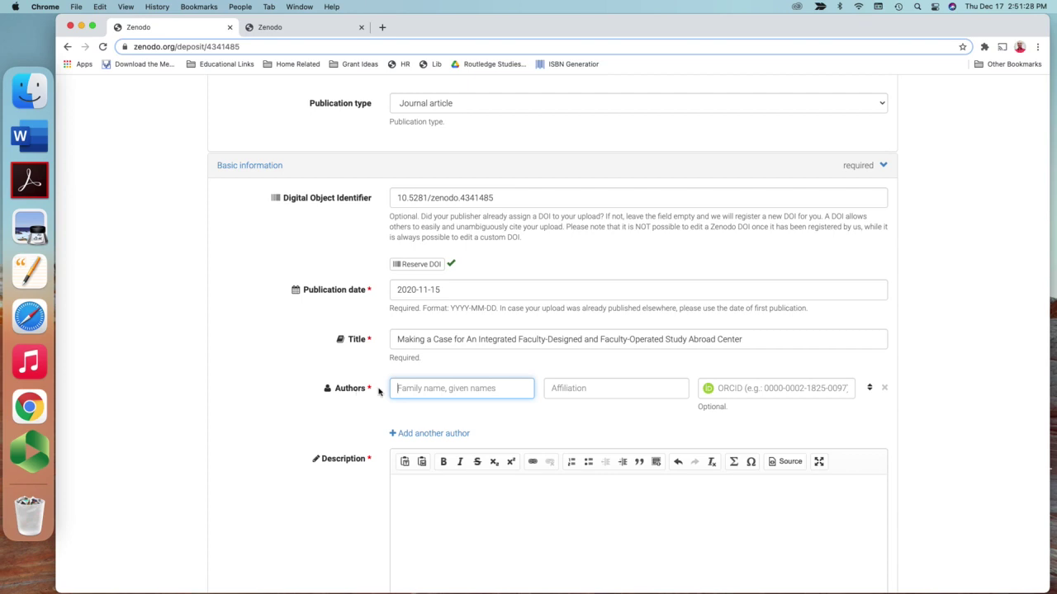
{"action": "type", "text": "Rai, Sarita"}
Step: Paste the author affiliation 'University of Hawaiʻi at Mānoa, United States'
{"action": "key", "text": "super+shift+5"}
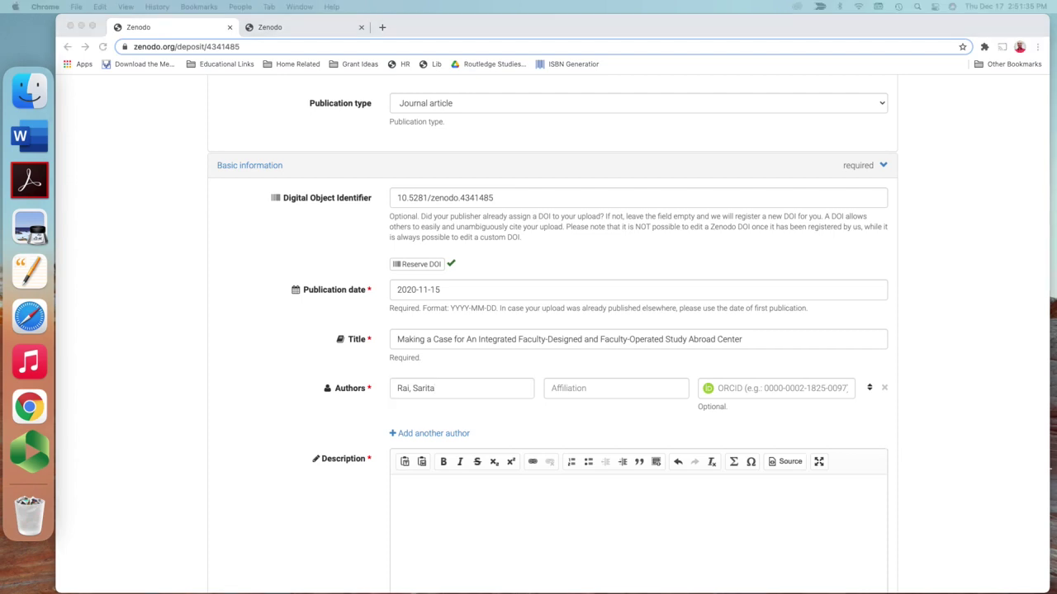
{"action": "left_click", "coordinate": [596, 388]}
{"action": "type", "text": "University of Hawaiʻi at Mānoa, United States"}
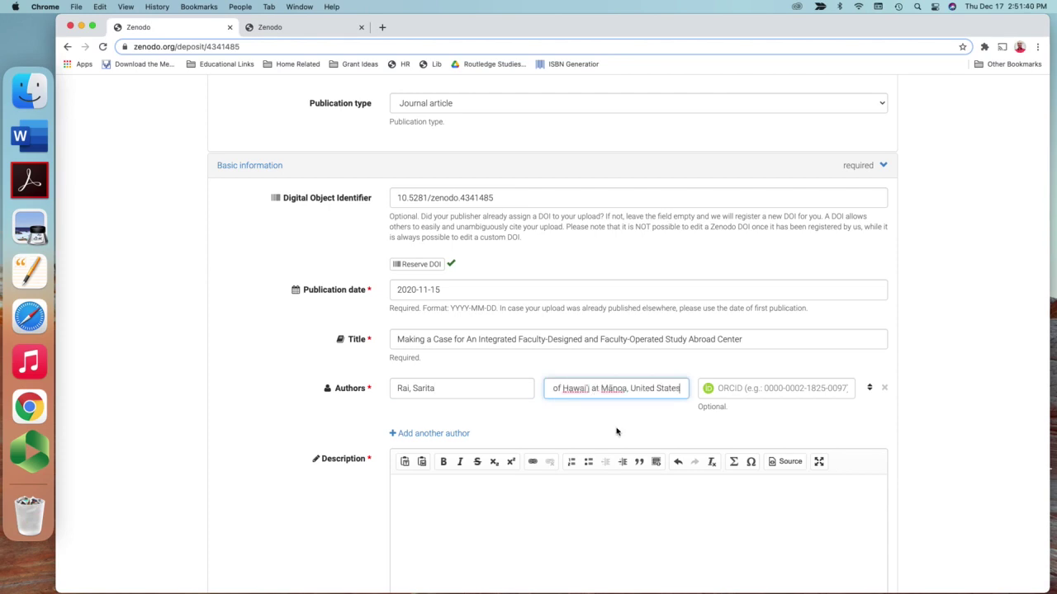
{"action": "left_click", "coordinate": [606, 394]}
{"action": "left_click", "coordinate": [475, 519]}
Step: Paste the abstract beginning 'Study abroad matters.' into the Description
{"action": "left_click", "coordinate": [877, 586]}
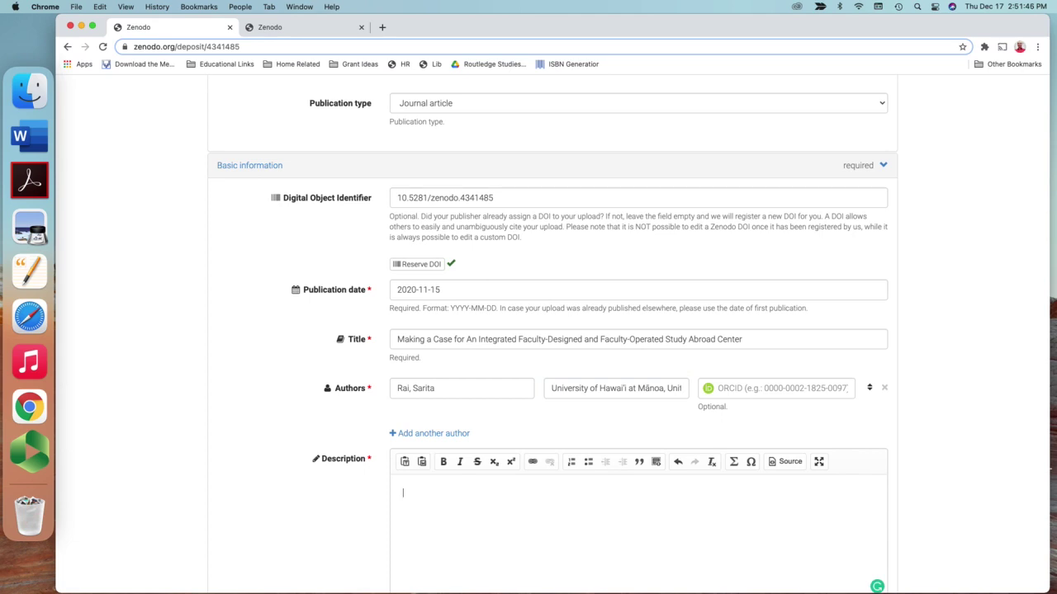
{"action": "scroll", "coordinate": [569, 510], "scroll_direction": "down", "scroll_amount": 3}
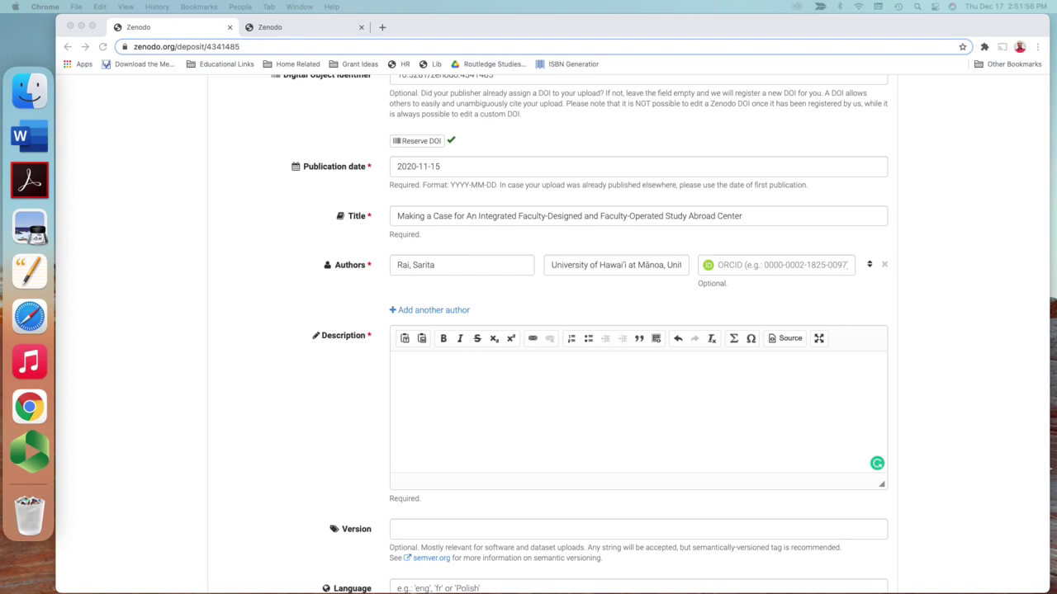
{"action": "left_click", "coordinate": [468, 415]}
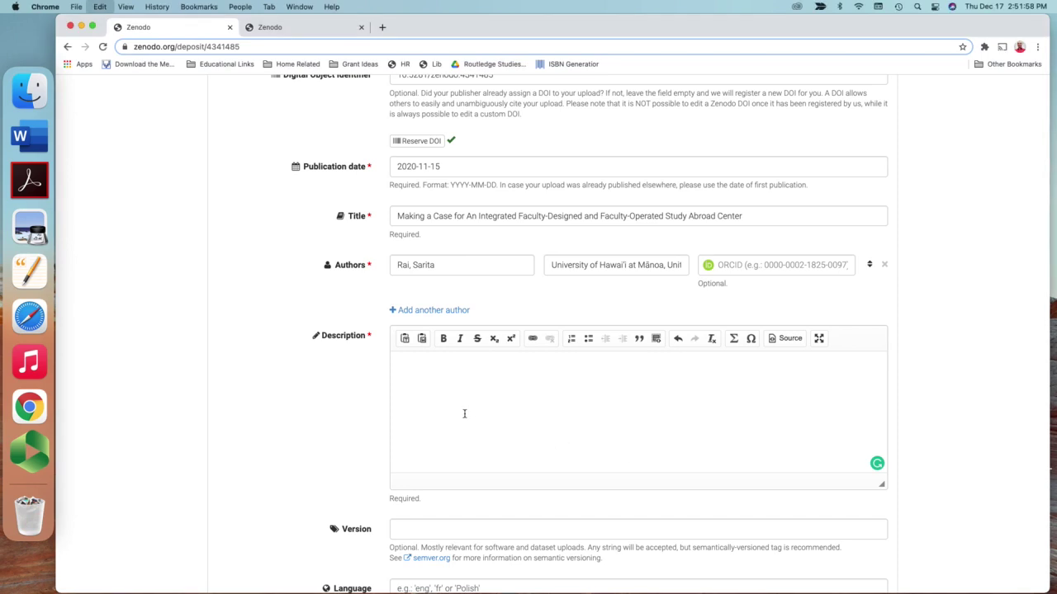
{"action": "key", "text": "super+v"}
{"action": "scroll", "coordinate": [495, 415], "scroll_direction": "up", "scroll_amount": 1}
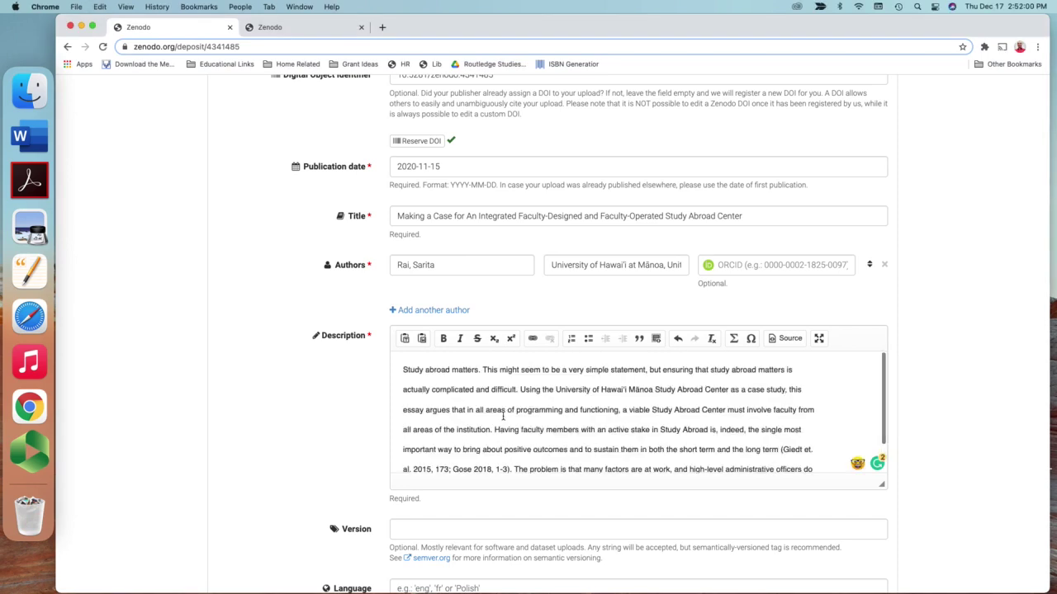
{"action": "scroll", "coordinate": [502, 415], "scroll_direction": "down", "scroll_amount": 2}
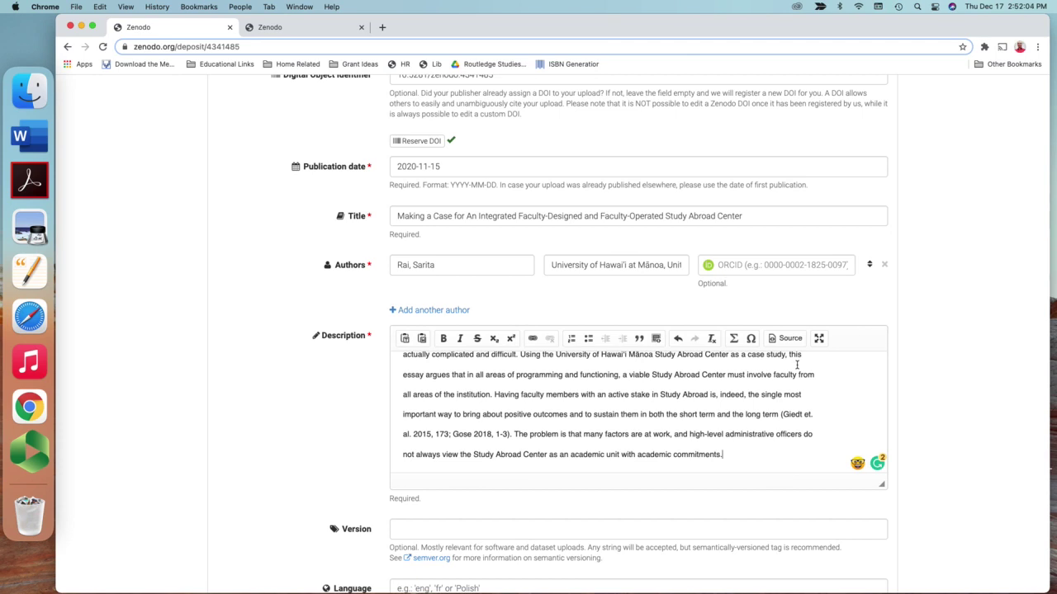
{"action": "scroll", "coordinate": [797, 365], "scroll_direction": "down", "scroll_amount": 5}
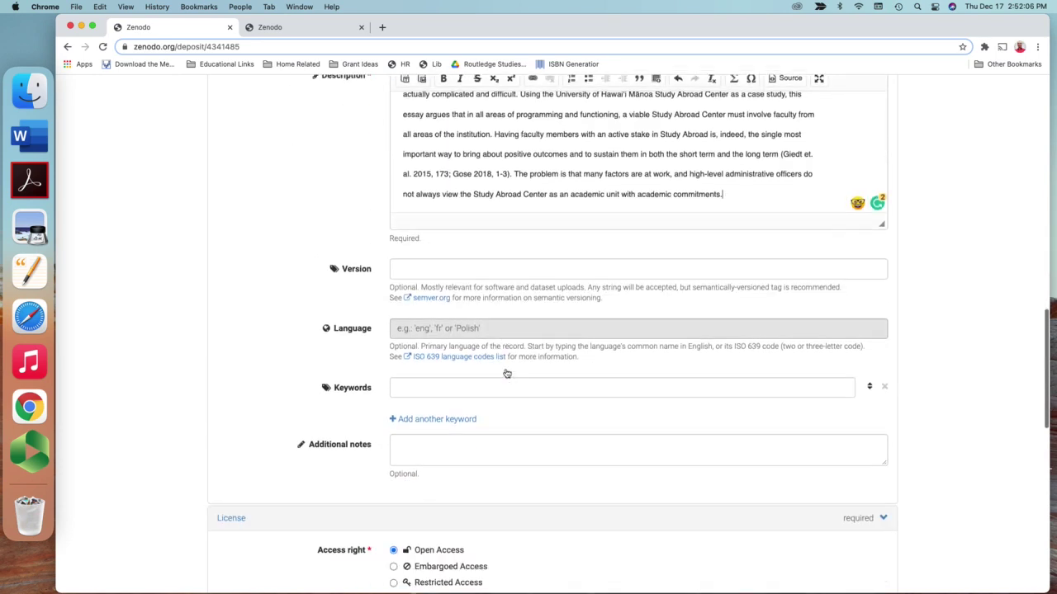
Step: Add keywords 'study abroad, international students', leaving Language unset
{"action": "left_click", "coordinate": [481, 324]}
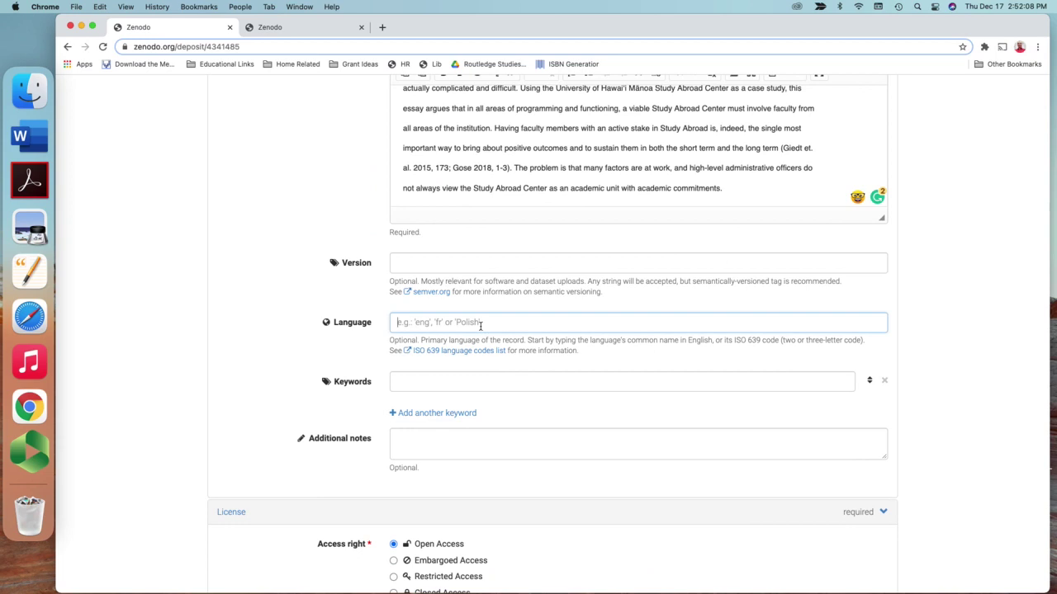
{"action": "type", "text": "English"}
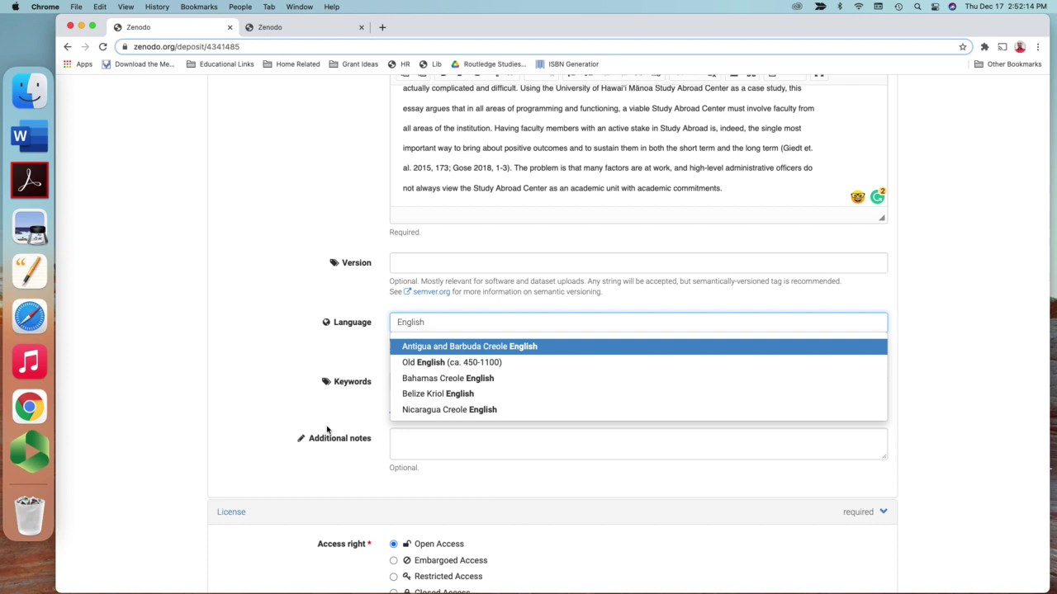
{"action": "left_click", "coordinate": [262, 410]}
{"action": "left_click", "coordinate": [438, 386]}
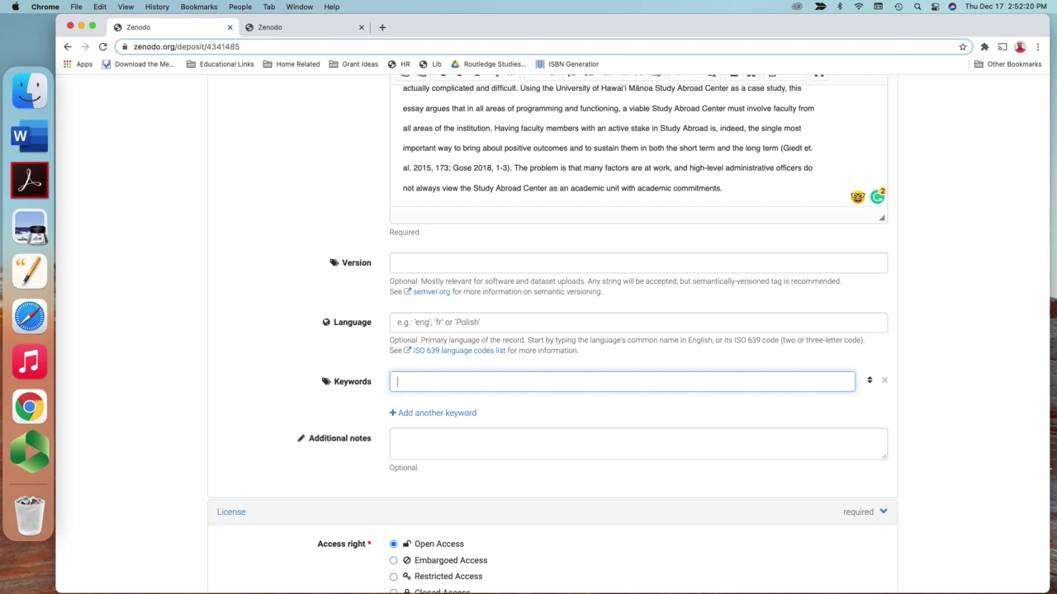
{"action": "type", "text": "study abroad, international students"}
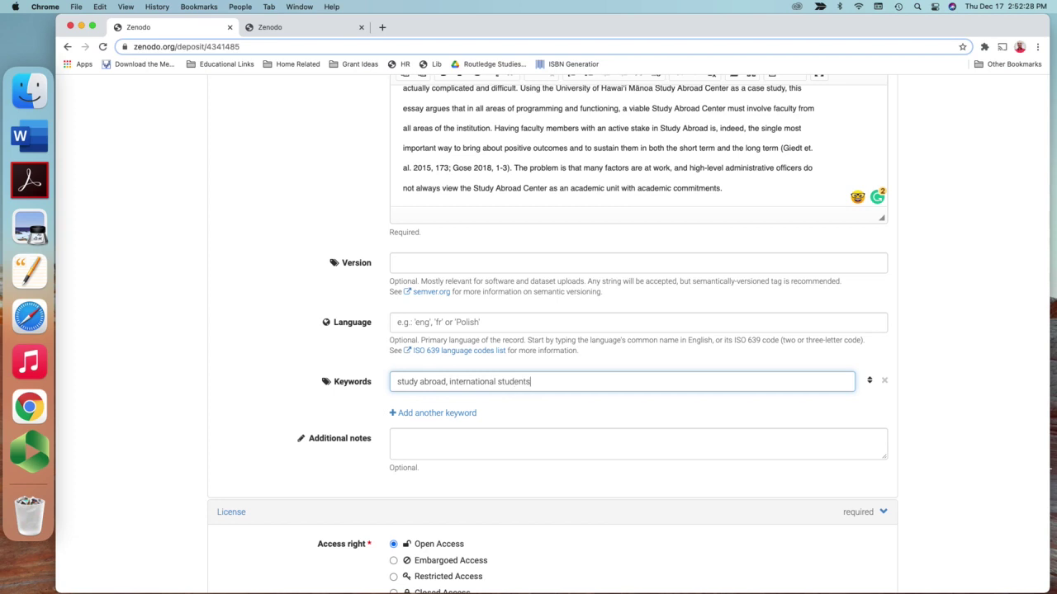
{"action": "left_click", "coordinate": [499, 490]}
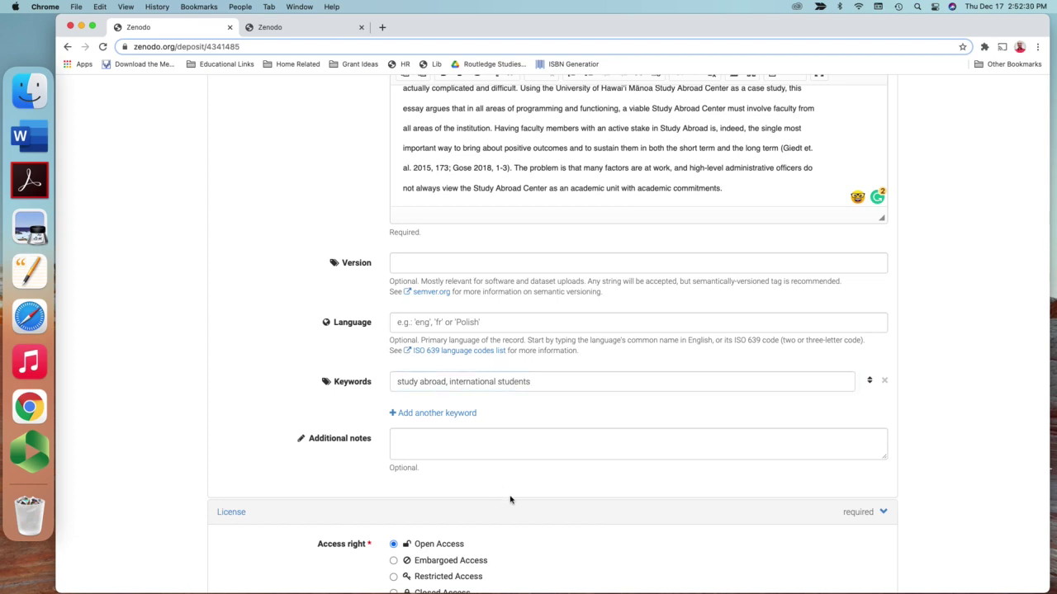
Step: Expand the Journal section at the bottom of the upload form
{"action": "scroll", "coordinate": [510, 499], "scroll_direction": "down", "scroll_amount": 3}
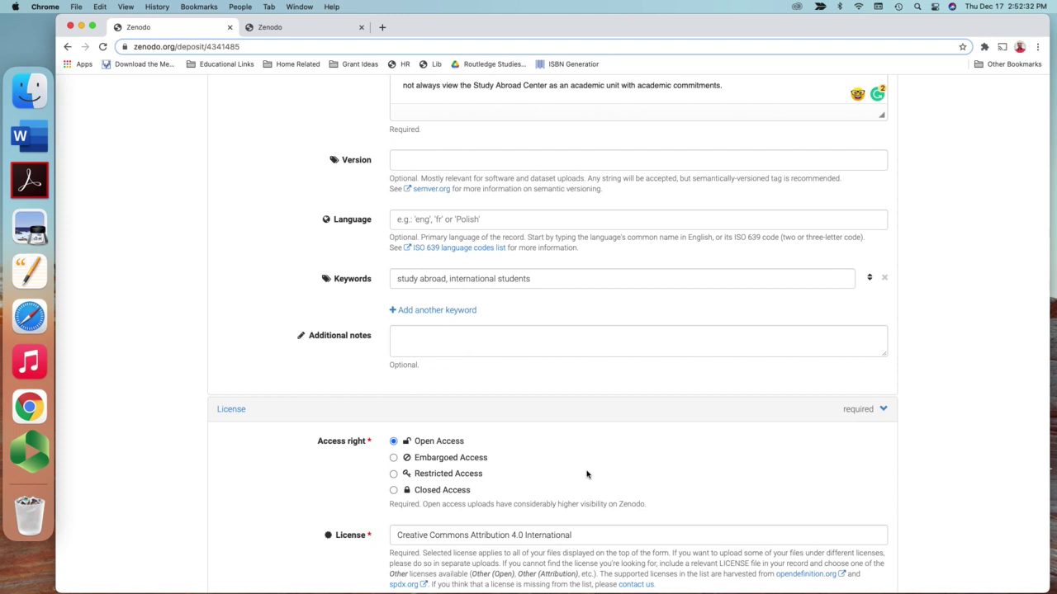
{"action": "scroll", "coordinate": [586, 473], "scroll_direction": "down", "scroll_amount": 2}
{"action": "scroll", "coordinate": [611, 476], "scroll_direction": "down", "scroll_amount": 3}
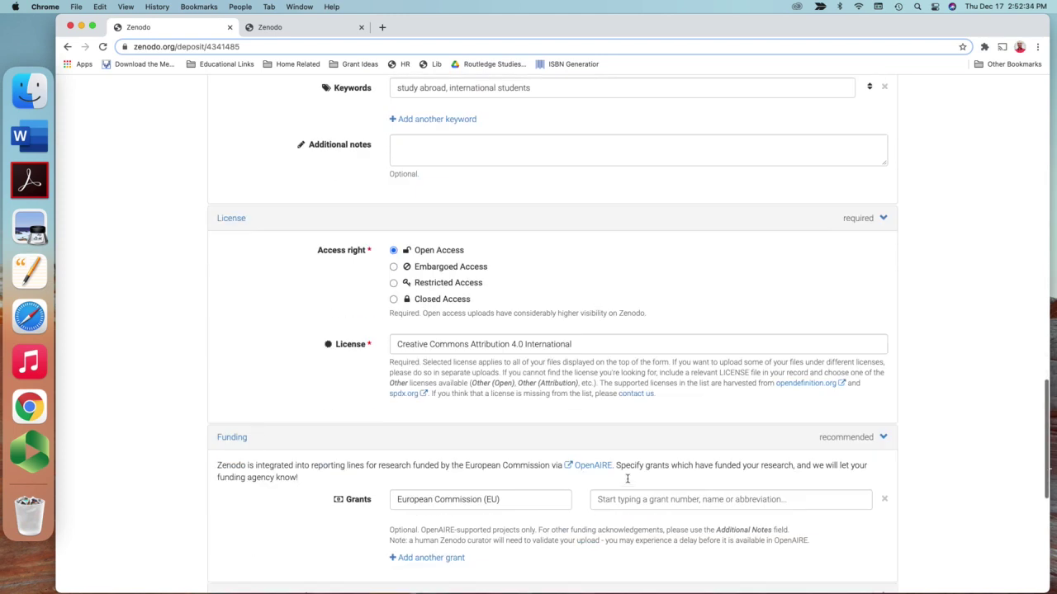
{"action": "scroll", "coordinate": [624, 481], "scroll_direction": "down", "scroll_amount": 6}
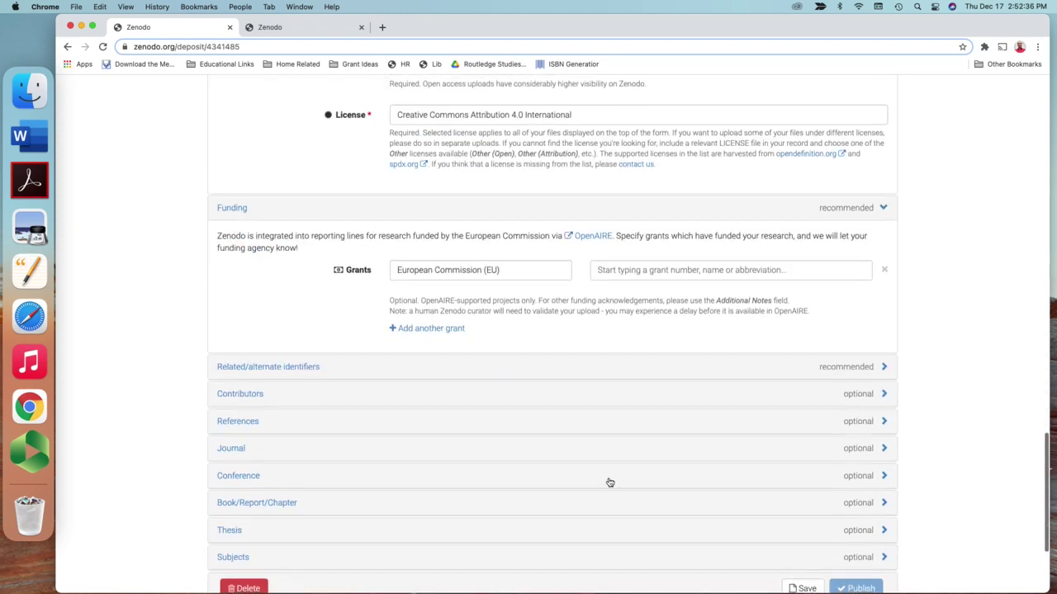
{"action": "scroll", "coordinate": [517, 479], "scroll_direction": "down", "scroll_amount": 1}
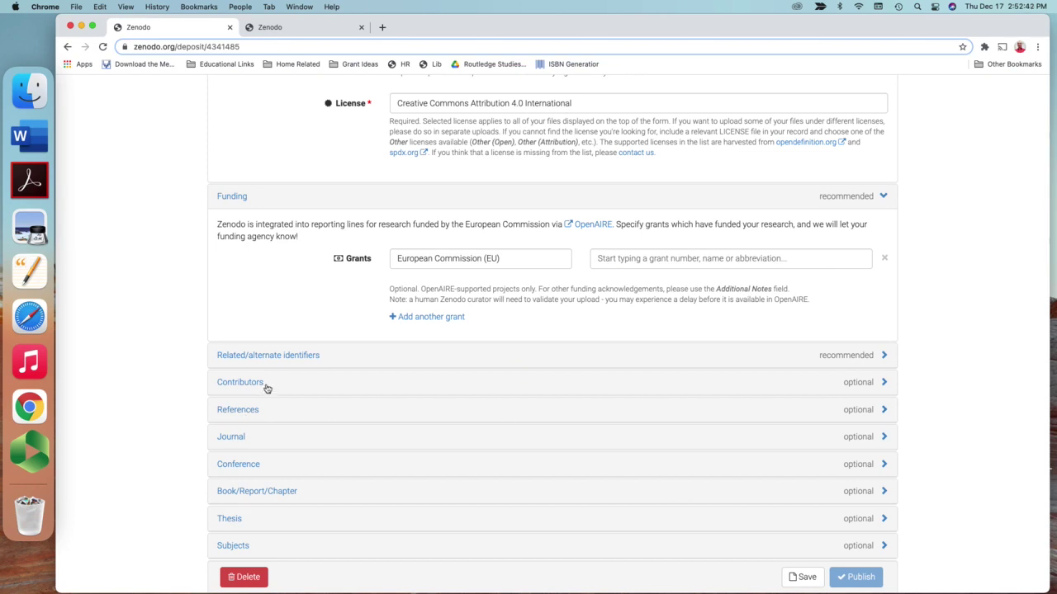
{"action": "left_click", "coordinate": [249, 442]}
Step: Enter journal title JOURNAL OF COMPARATIVE AND INTERNATIONAL HIGHER EDUCATION, volume 12, pages 5-14
{"action": "scroll", "coordinate": [561, 437], "scroll_direction": "down", "scroll_amount": 3}
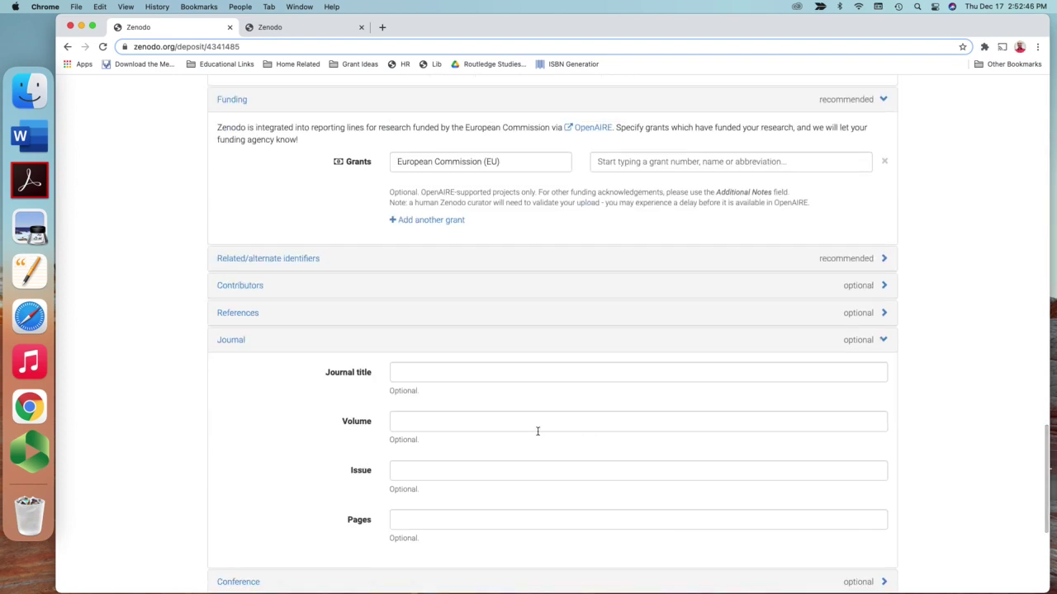
{"action": "scroll", "coordinate": [538, 429], "scroll_direction": "down", "scroll_amount": 2}
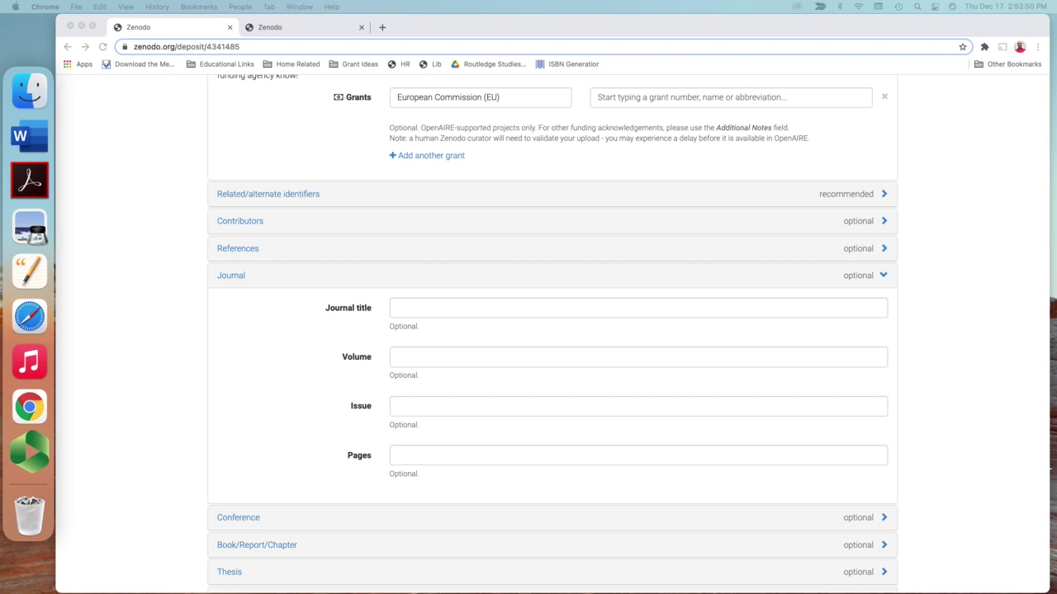
{"action": "left_click", "coordinate": [451, 306]}
{"action": "type", "text": "JOURNAL OF COMPARATIVE AND INTERNATIONAL HIGHER EDUCATION"}
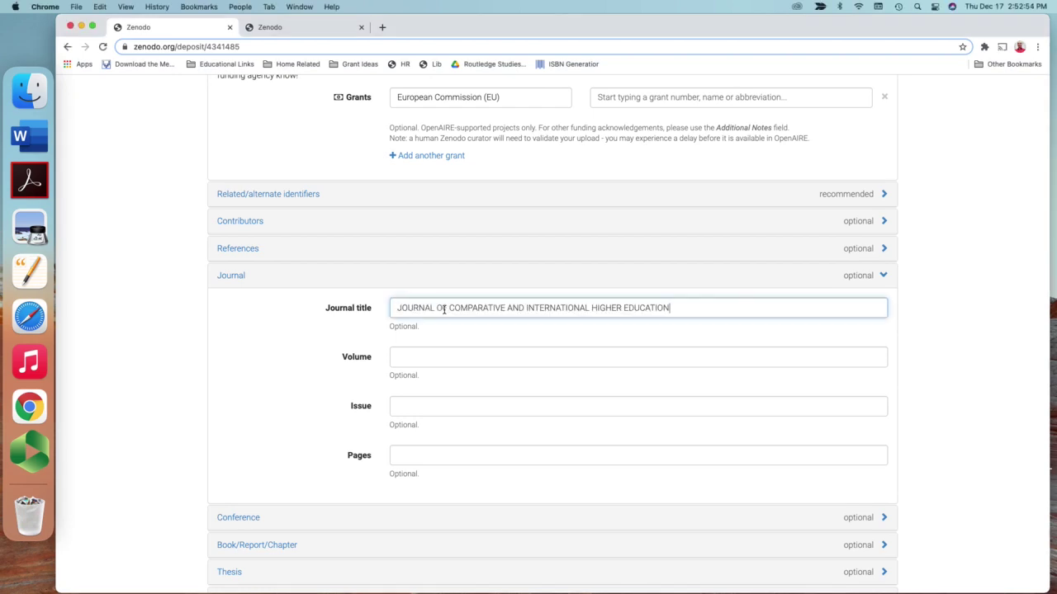
{"action": "left_click", "coordinate": [421, 360]}
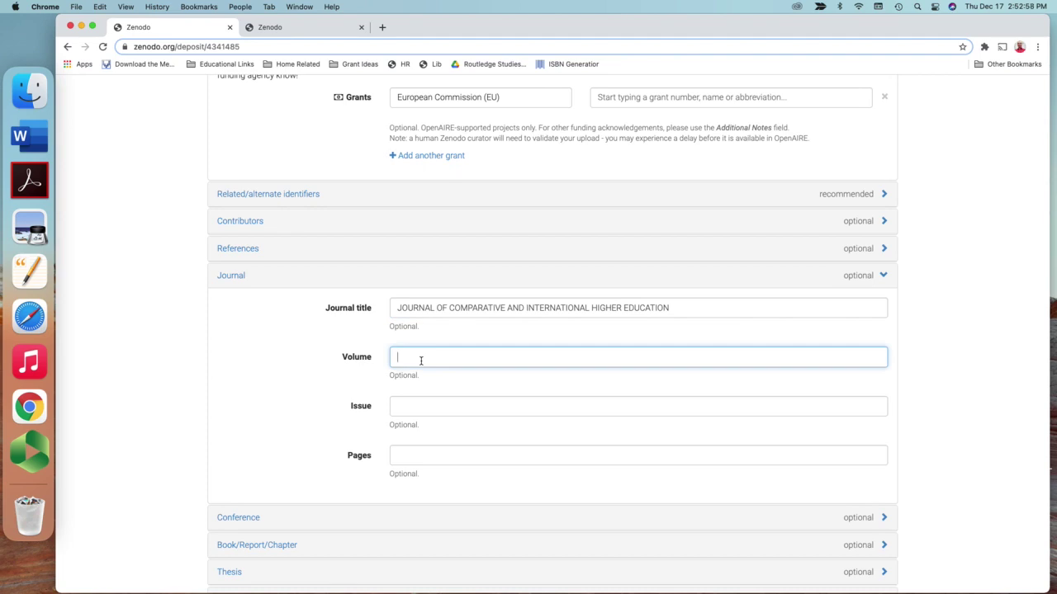
{"action": "type", "text": "12"}
{"action": "left_click", "coordinate": [397, 410]}
{"action": "left_click", "coordinate": [408, 458]}
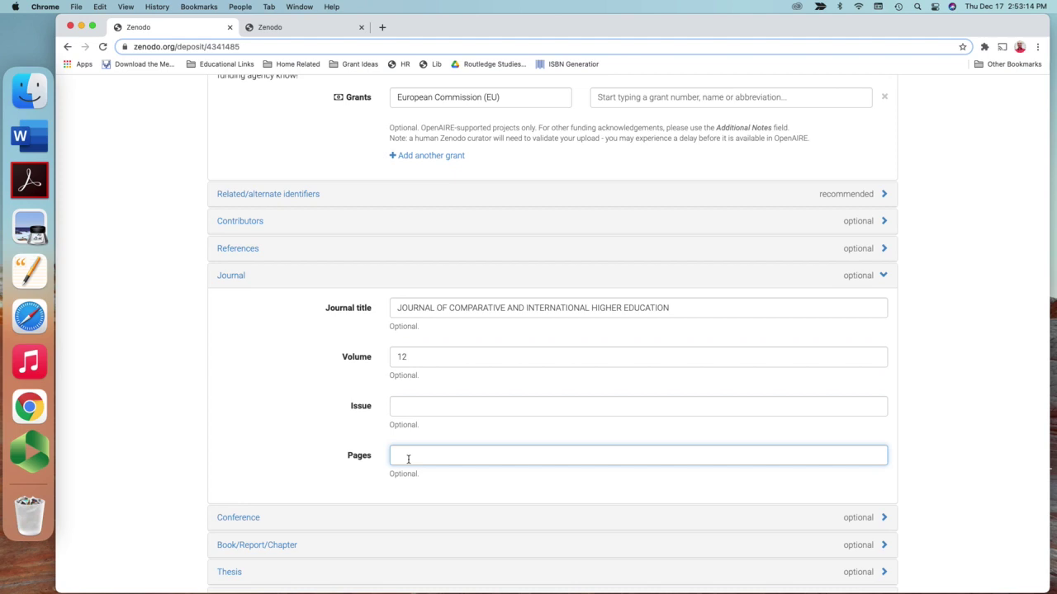
{"action": "type", "text": "5-14"}
{"action": "scroll", "coordinate": [446, 467], "scroll_direction": "down", "scroll_amount": 3}
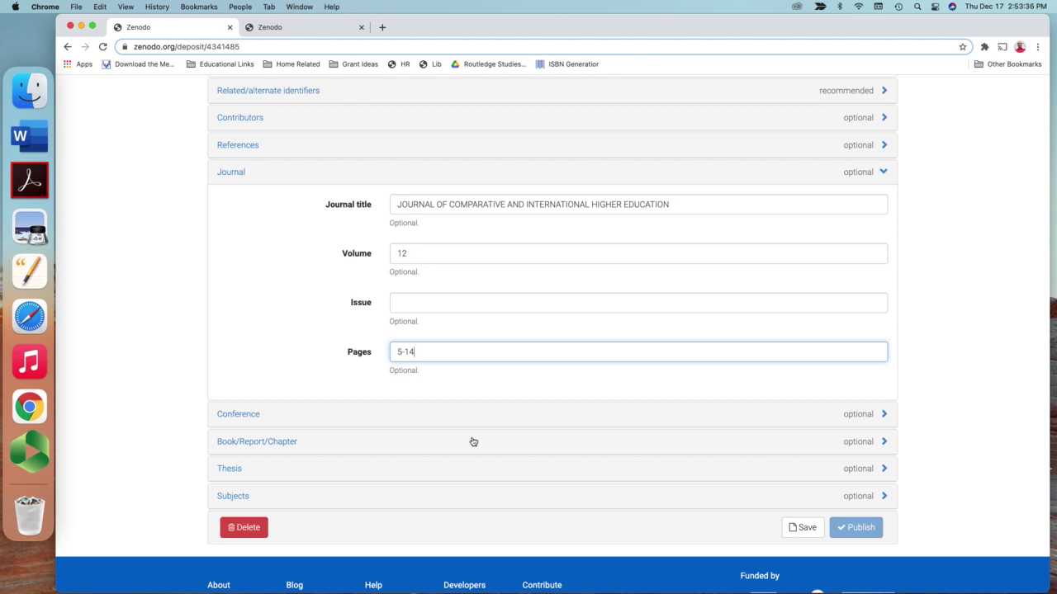
Step: Save the draft upload with its journal details
{"action": "left_click", "coordinate": [799, 531]}
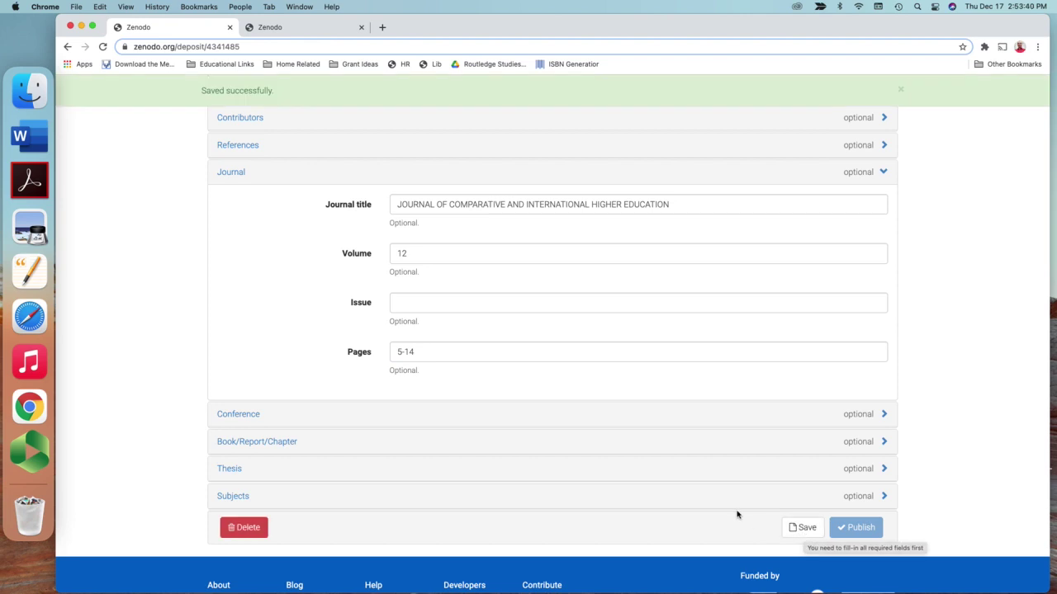
{"action": "scroll", "coordinate": [485, 311], "scroll_direction": "up", "scroll_amount": 2}
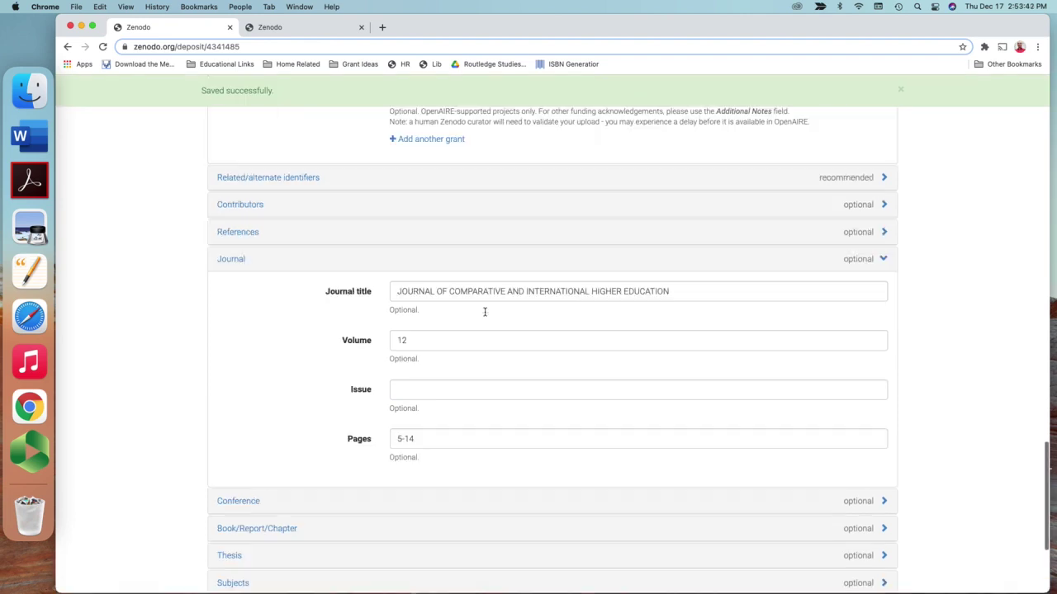
{"action": "scroll", "coordinate": [491, 315], "scroll_direction": "down", "scroll_amount": 5}
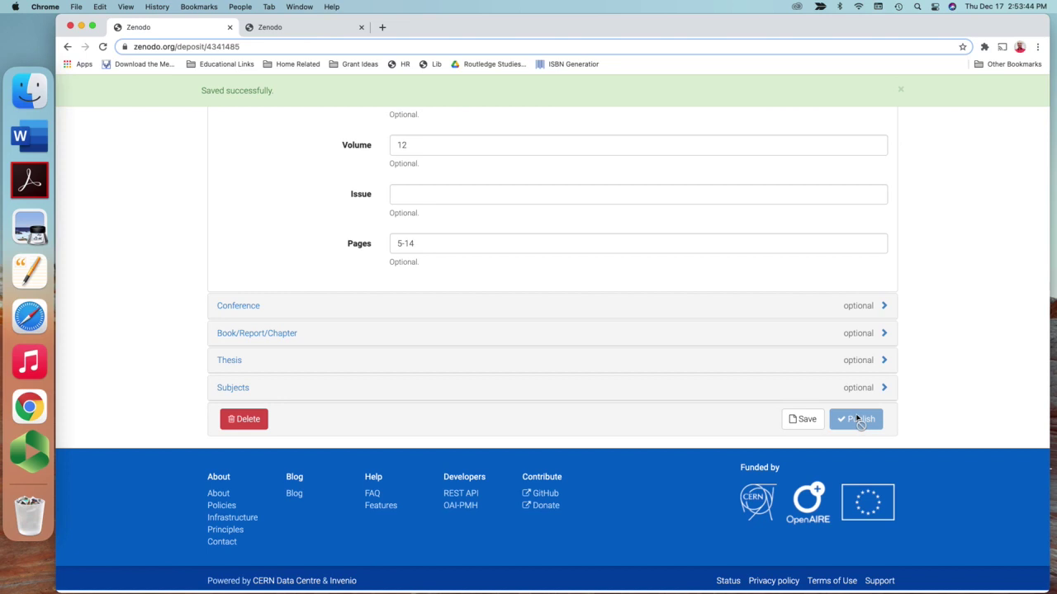
Step: Attempt to publish, which is refused, and return to the Files section
{"action": "left_click", "coordinate": [855, 418]}
{"action": "scroll", "coordinate": [673, 282], "scroll_direction": "up", "scroll_amount": 15}
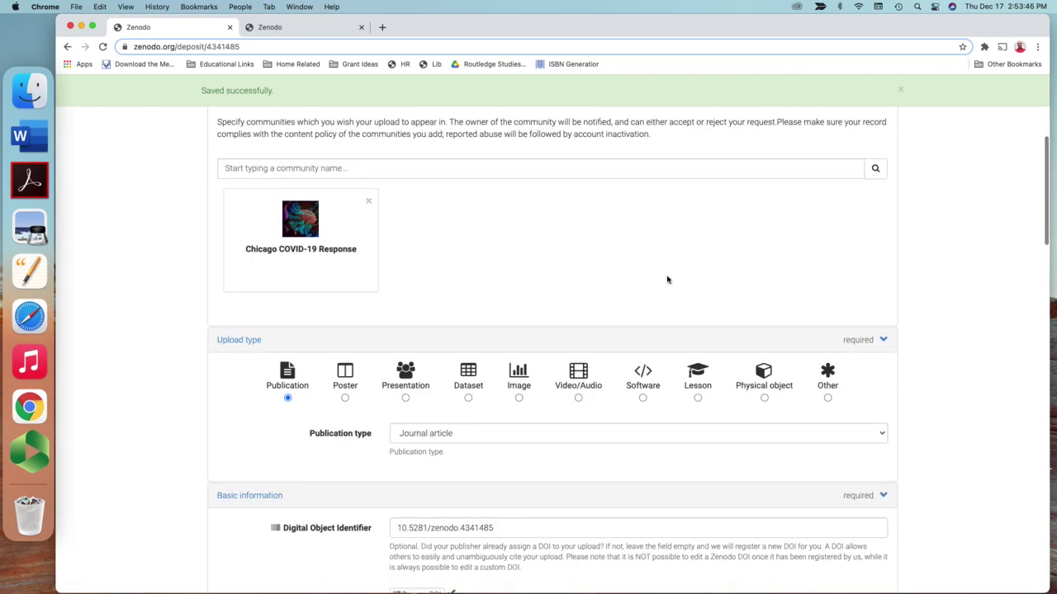
{"action": "scroll", "coordinate": [667, 279], "scroll_direction": "up", "scroll_amount": 3}
{"action": "scroll", "coordinate": [667, 277], "scroll_direction": "up", "scroll_amount": 1}
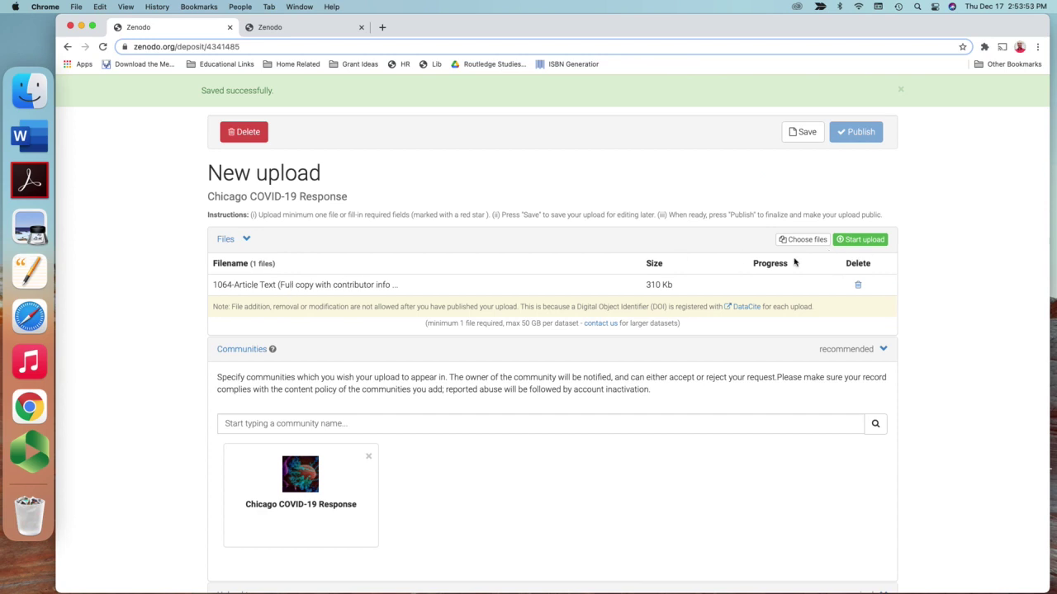
Step: Upload the article PDF and publish the record, accepting the warning
{"action": "left_click", "coordinate": [860, 240]}
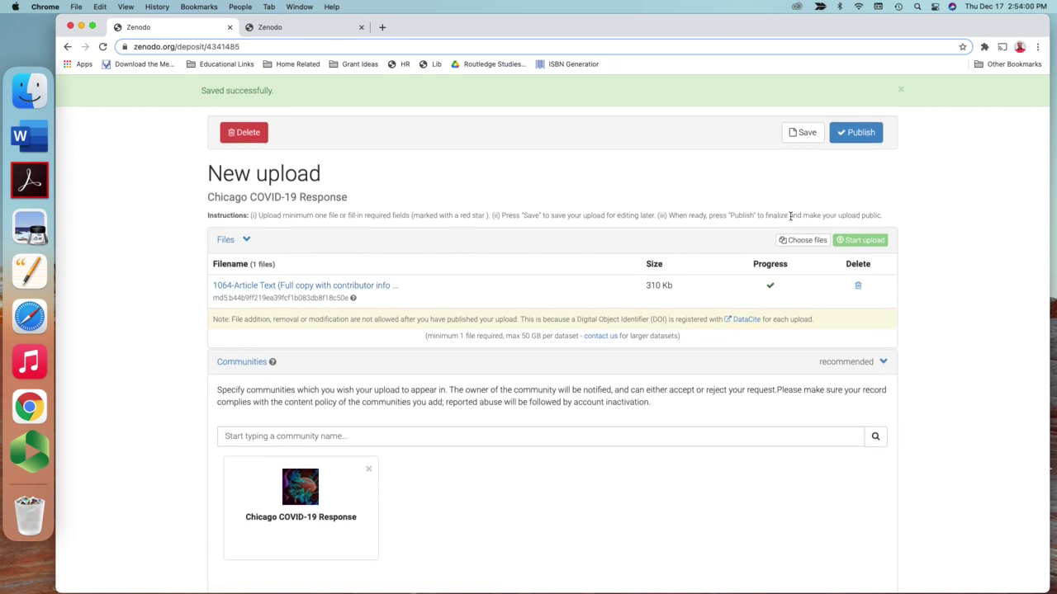
{"action": "scroll", "coordinate": [817, 231], "scroll_direction": "up", "scroll_amount": 1}
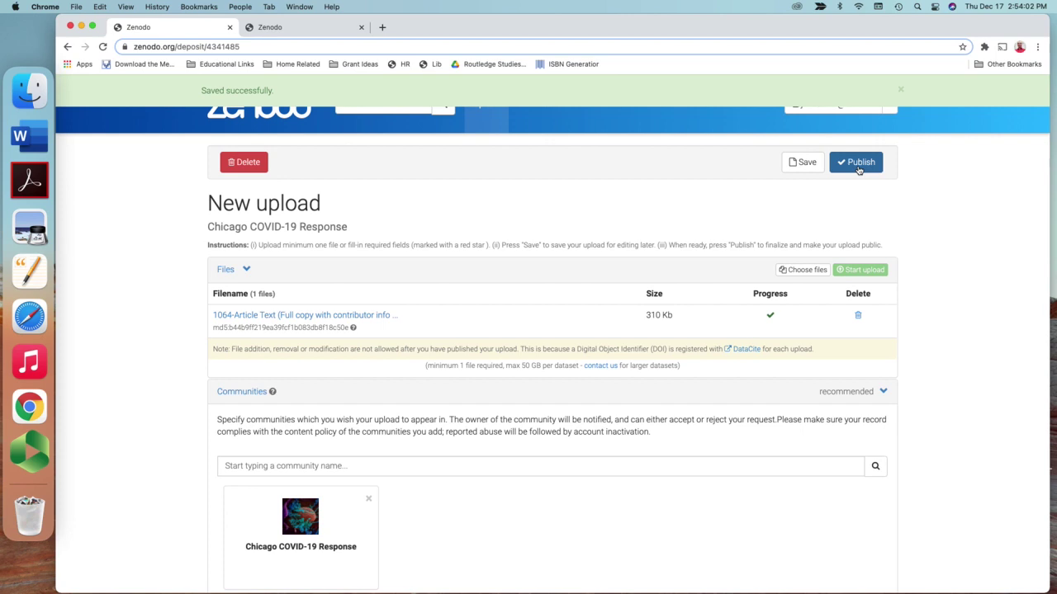
{"action": "left_click", "coordinate": [856, 163]}
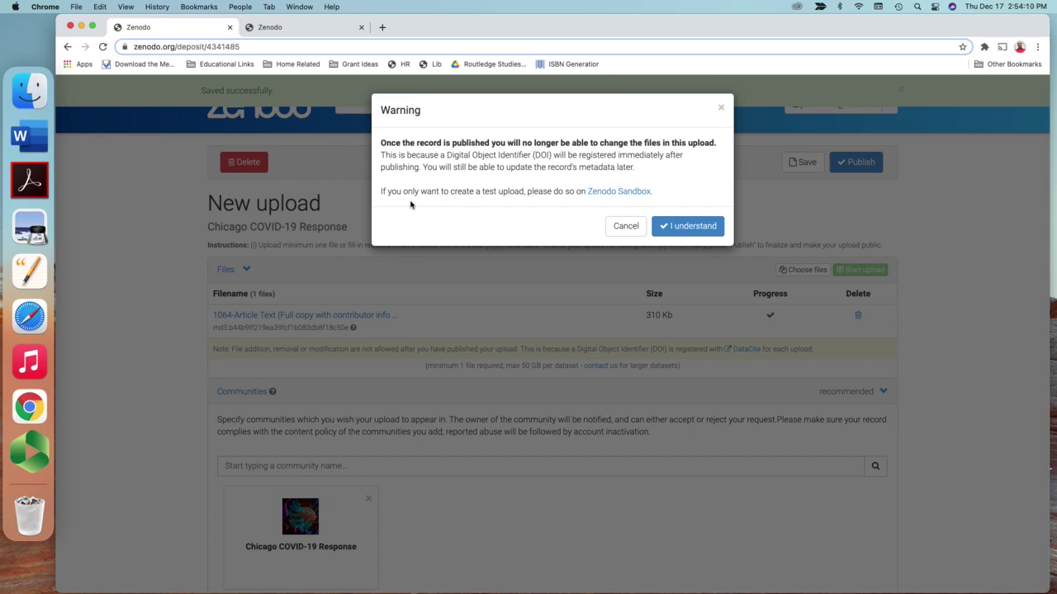
{"action": "left_click", "coordinate": [689, 230]}
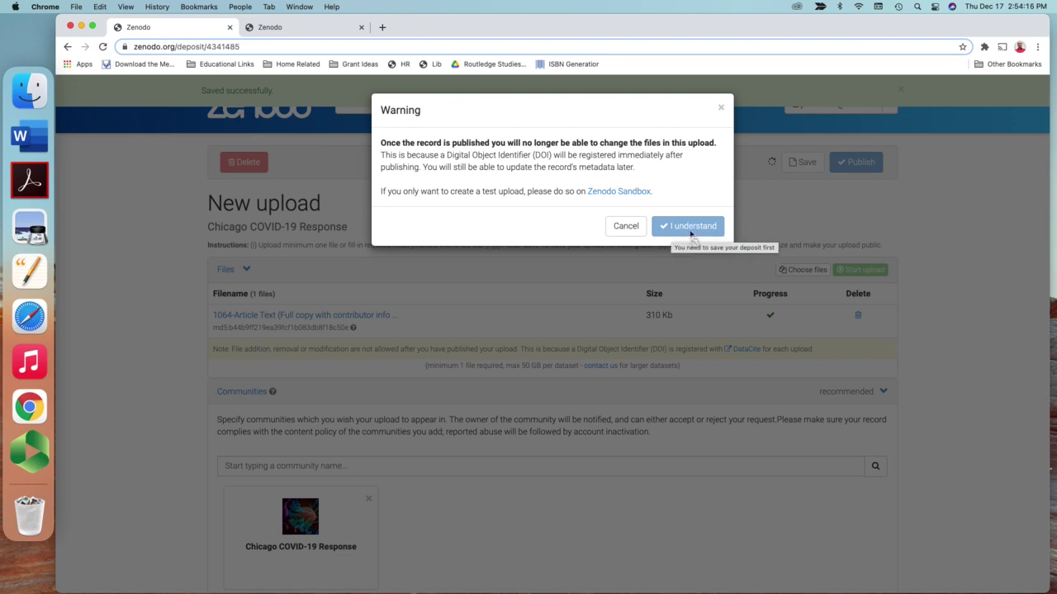
{"action": "left_click", "coordinate": [690, 232]}
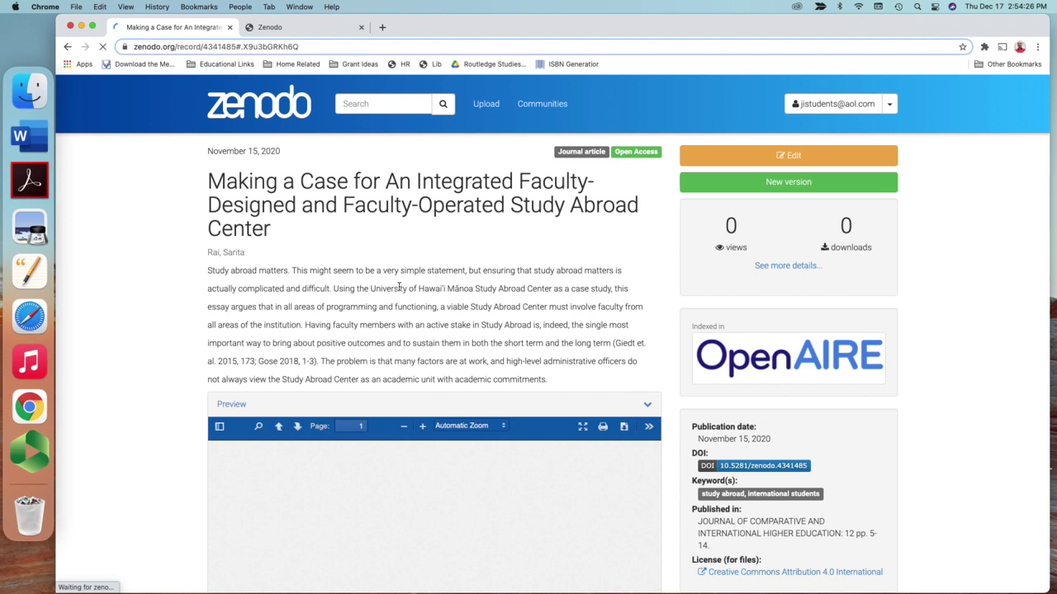
{"action": "scroll", "coordinate": [400, 288], "scroll_direction": "down", "scroll_amount": 1}
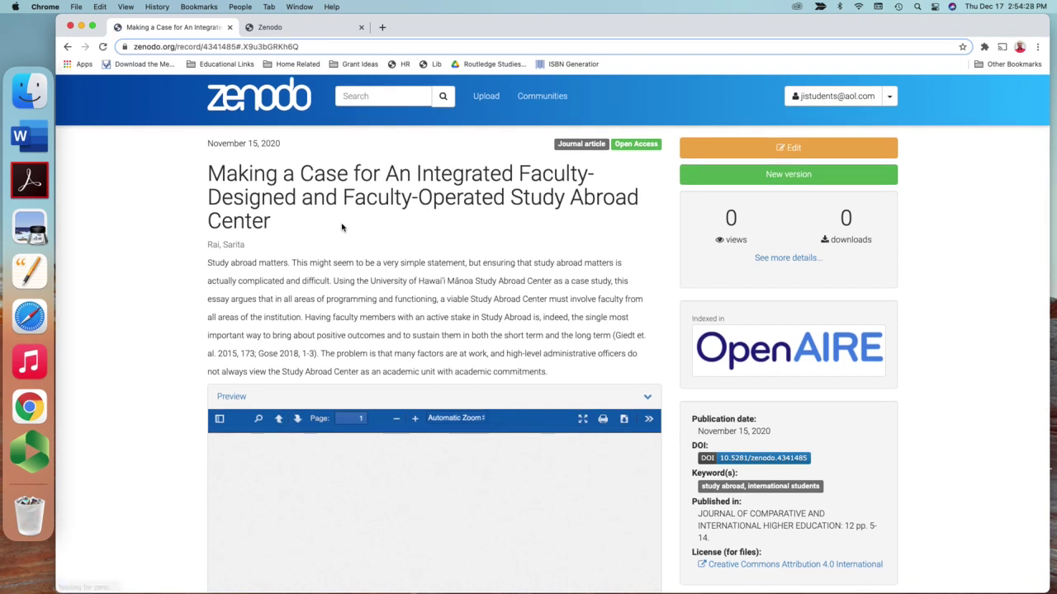
{"action": "scroll", "coordinate": [361, 295], "scroll_direction": "down", "scroll_amount": 2}
{"action": "scroll", "coordinate": [361, 295], "scroll_direction": "down", "scroll_amount": 7}
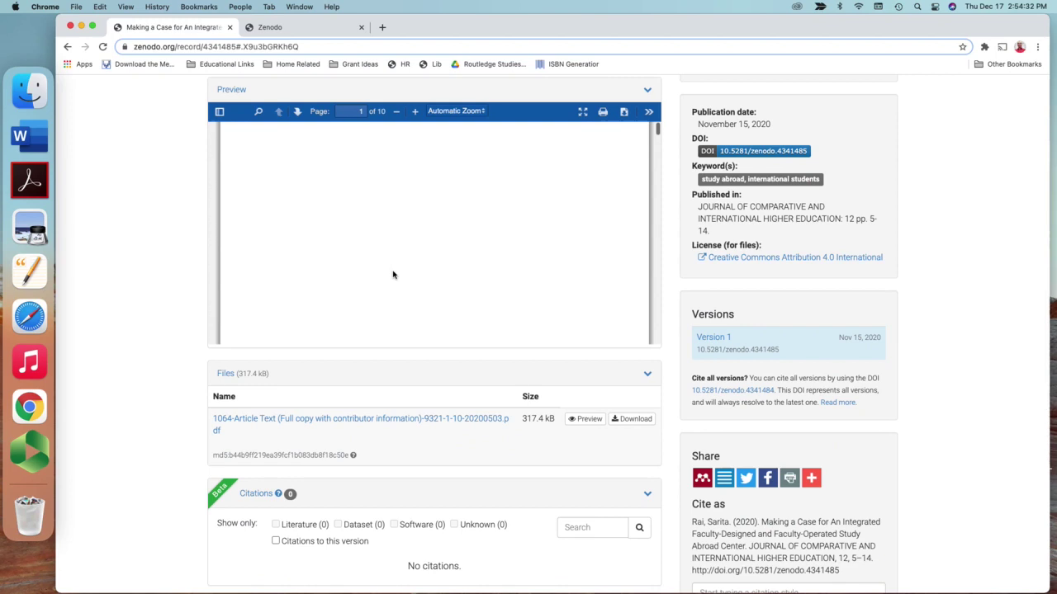
{"action": "scroll", "coordinate": [402, 267], "scroll_direction": "down", "scroll_amount": 8}
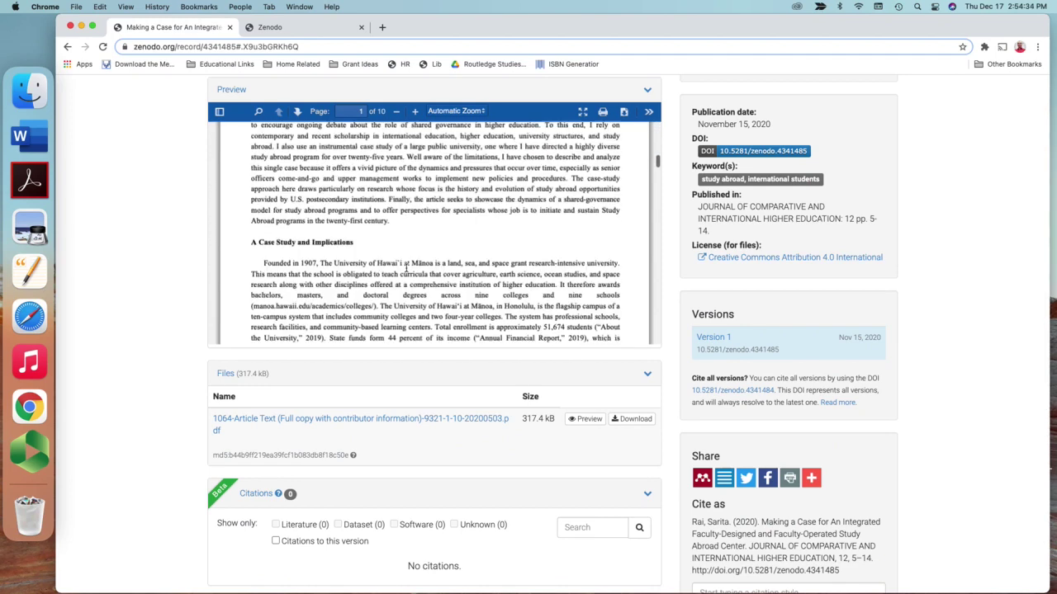
{"action": "scroll", "coordinate": [361, 363], "scroll_direction": "down", "scroll_amount": 3}
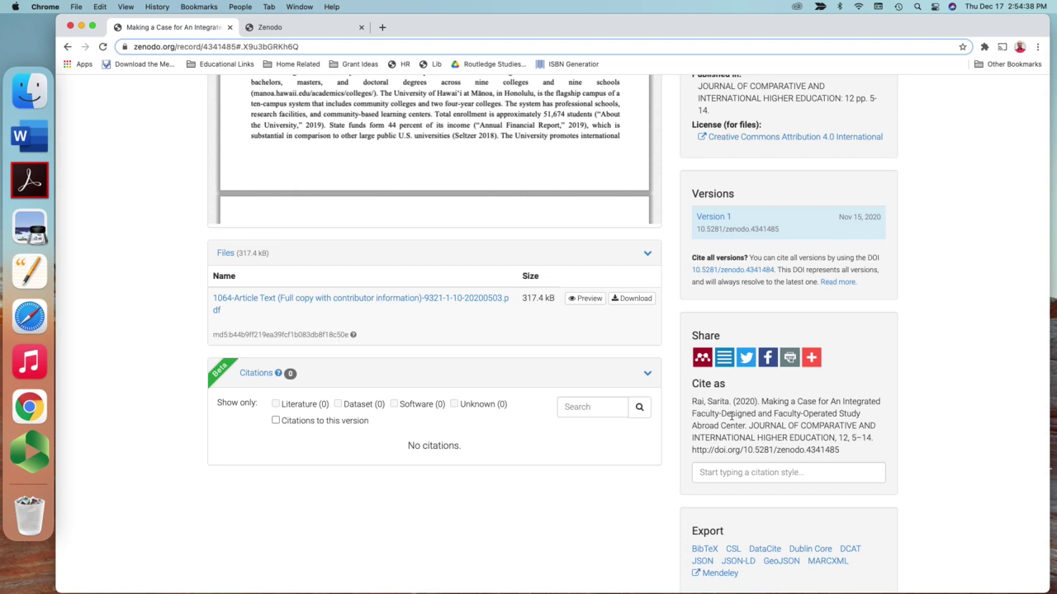
{"action": "scroll", "coordinate": [777, 435], "scroll_direction": "down", "scroll_amount": 1}
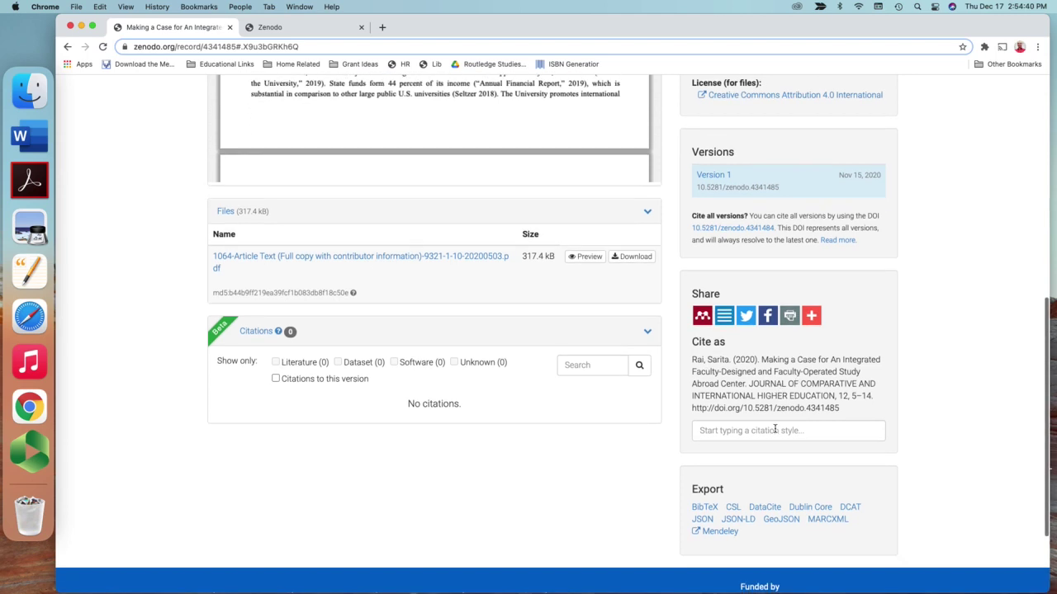
{"action": "left_click_drag", "start_coordinate": [753, 392], "coordinate": [817, 397]}
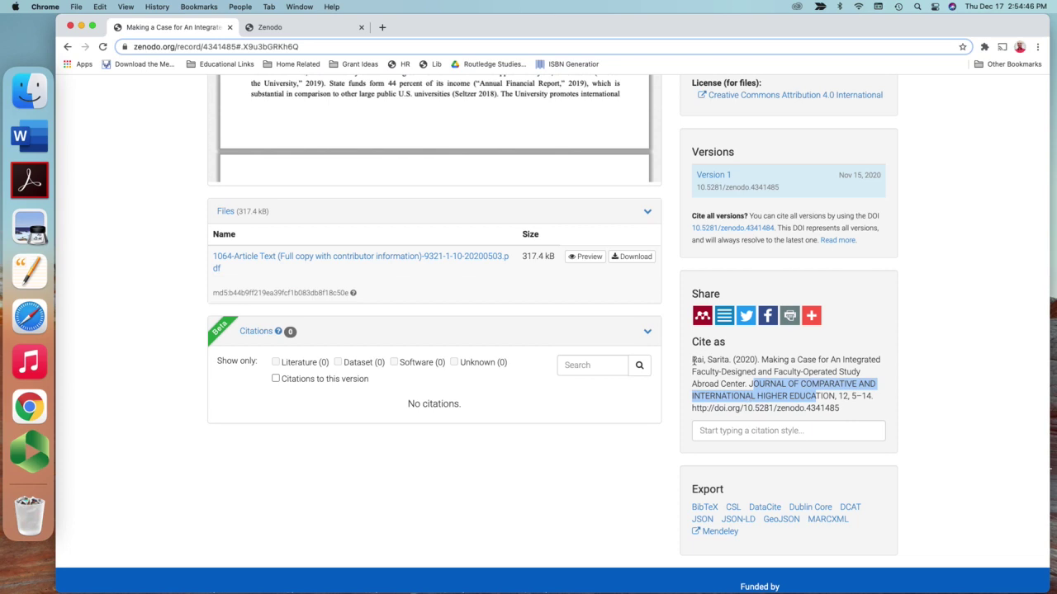
{"action": "left_click_drag", "start_coordinate": [695, 361], "coordinate": [789, 405]}
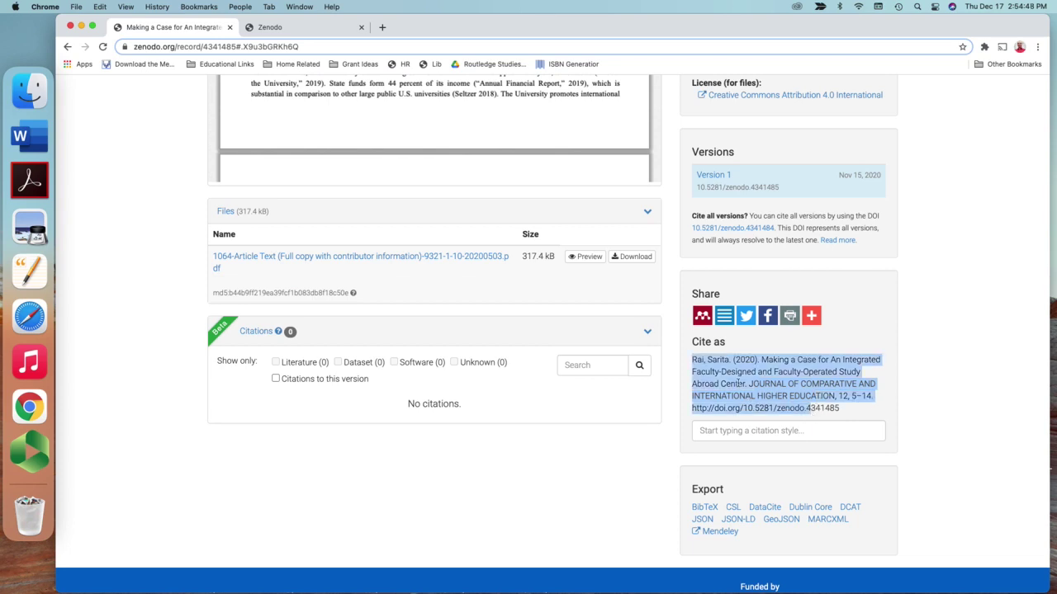
{"action": "scroll", "coordinate": [732, 384], "scroll_direction": "up", "scroll_amount": 1}
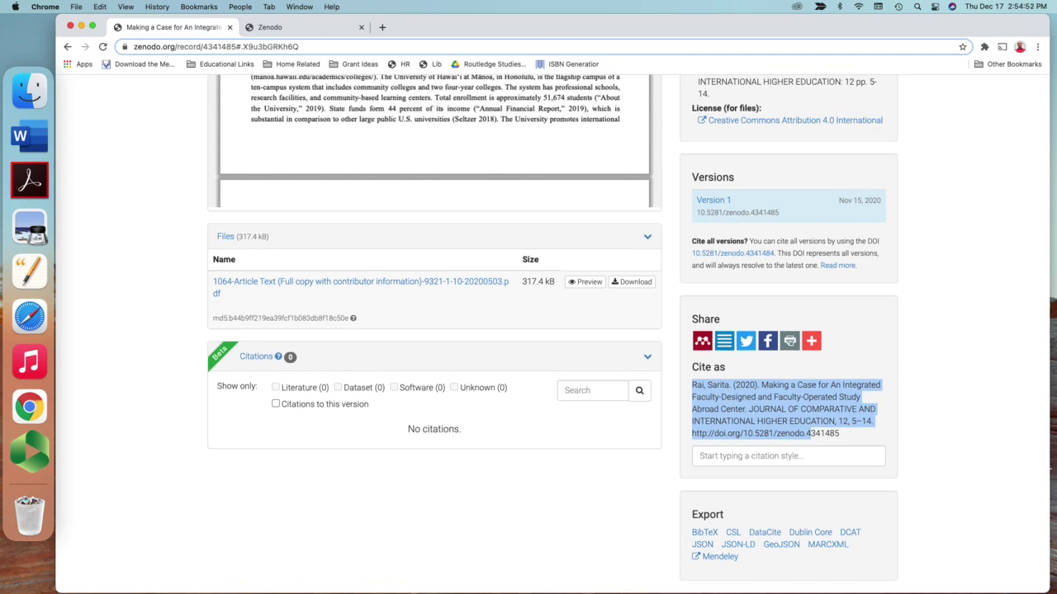
{"action": "key", "text": "super+Tab"}
{"action": "scroll", "coordinate": [528, 331], "scroll_direction": "up", "scroll_amount": 8}
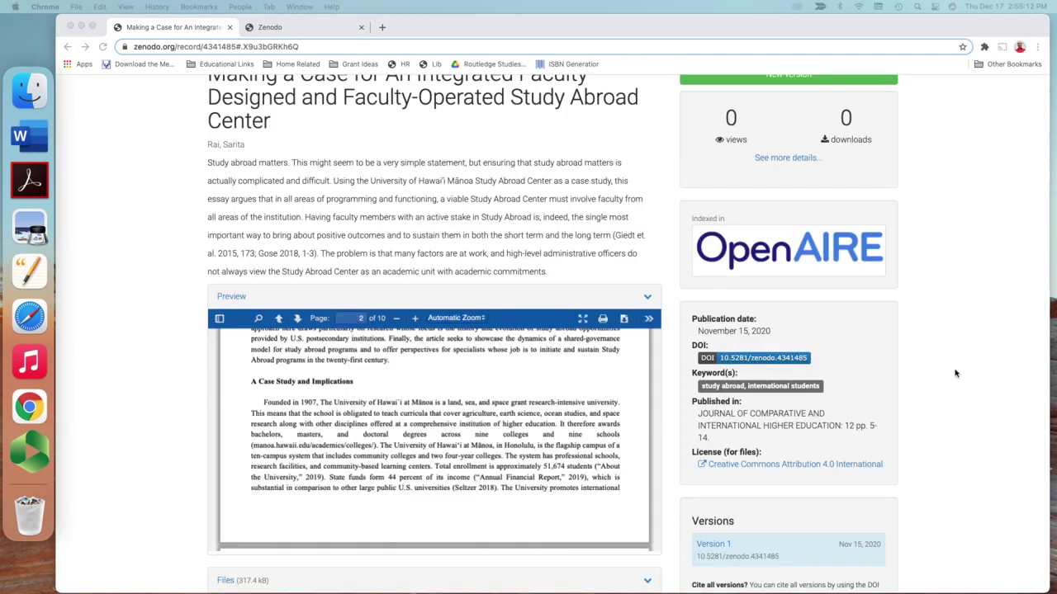
{"action": "scroll", "coordinate": [388, 295], "scroll_direction": "up", "scroll_amount": 2}
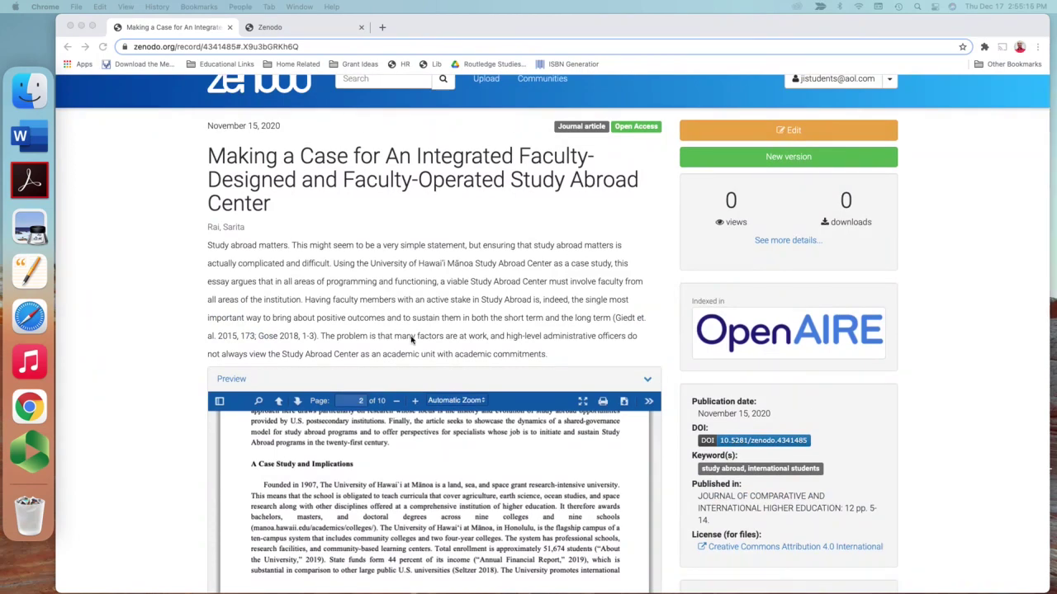
{"action": "scroll", "coordinate": [411, 339], "scroll_direction": "down", "scroll_amount": 1}
{"action": "scroll", "coordinate": [411, 339], "scroll_direction": "up", "scroll_amount": 2}
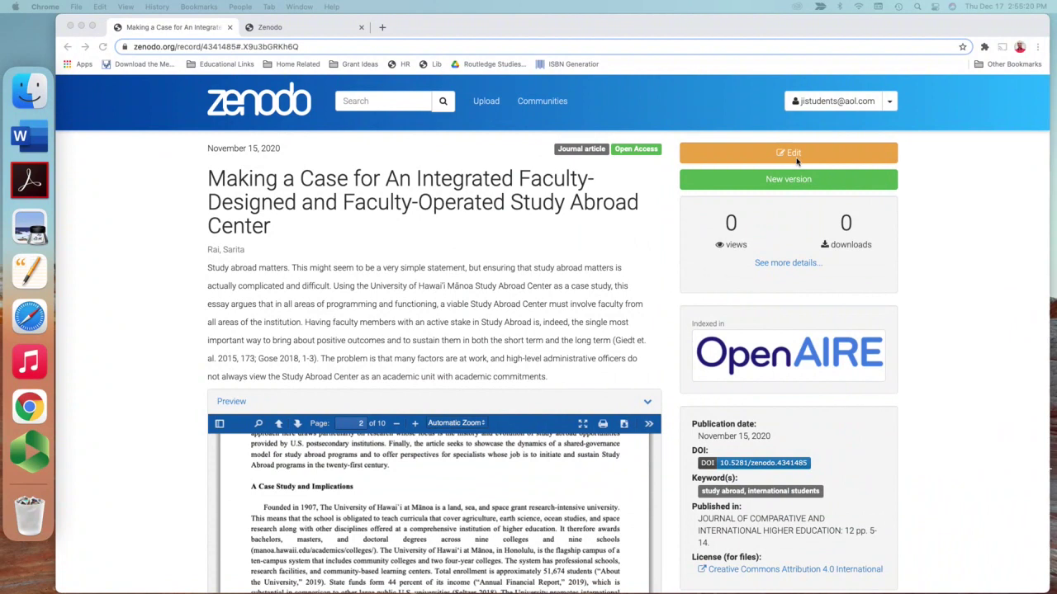
{"action": "scroll", "coordinate": [789, 505], "scroll_direction": "down", "scroll_amount": 2}
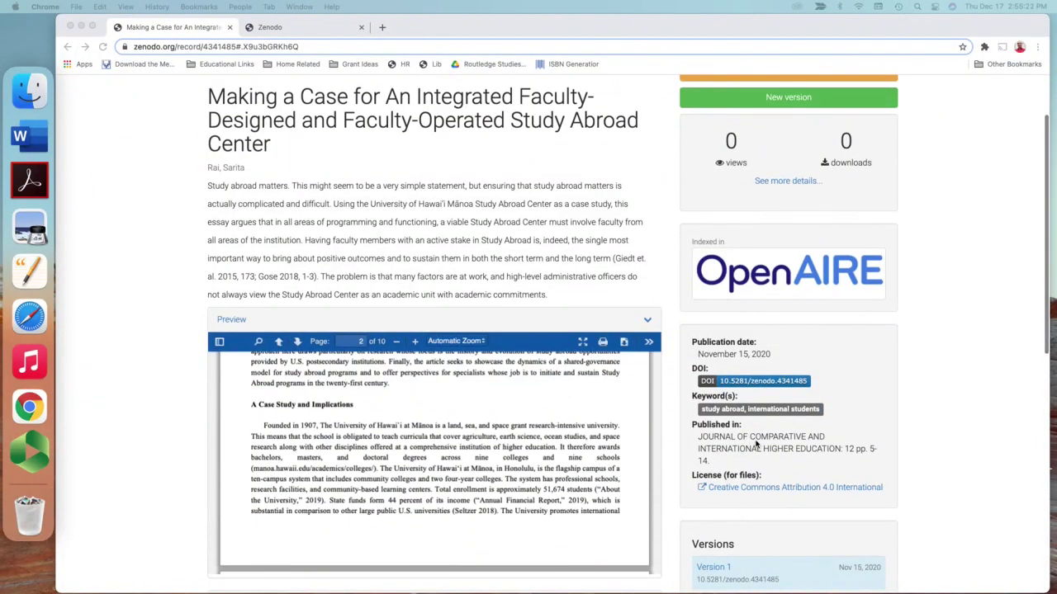
{"action": "scroll", "coordinate": [776, 457], "scroll_direction": "up", "scroll_amount": 2}
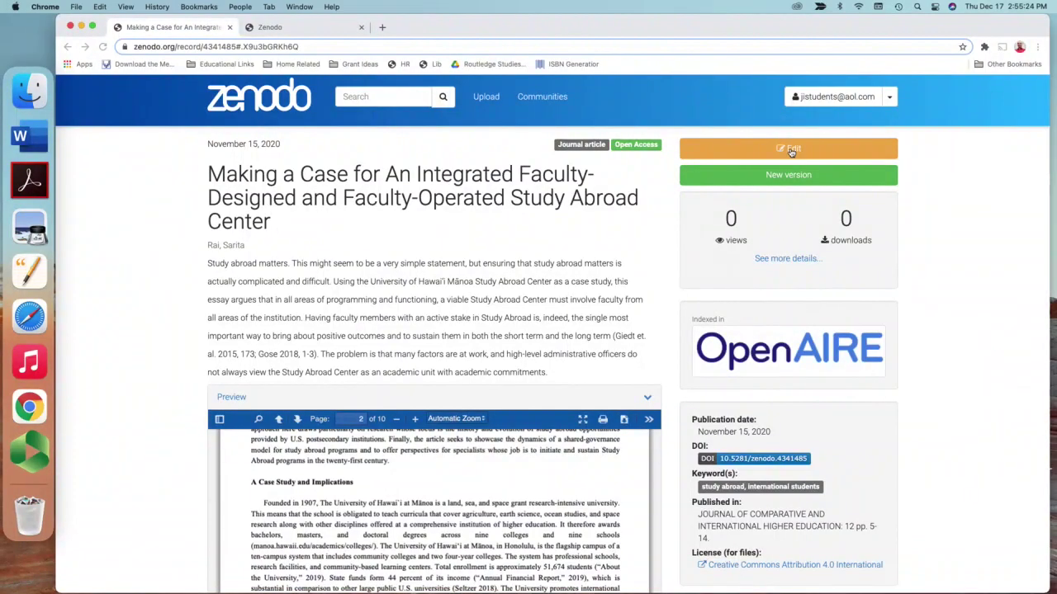
{"action": "left_click", "coordinate": [789, 150]}
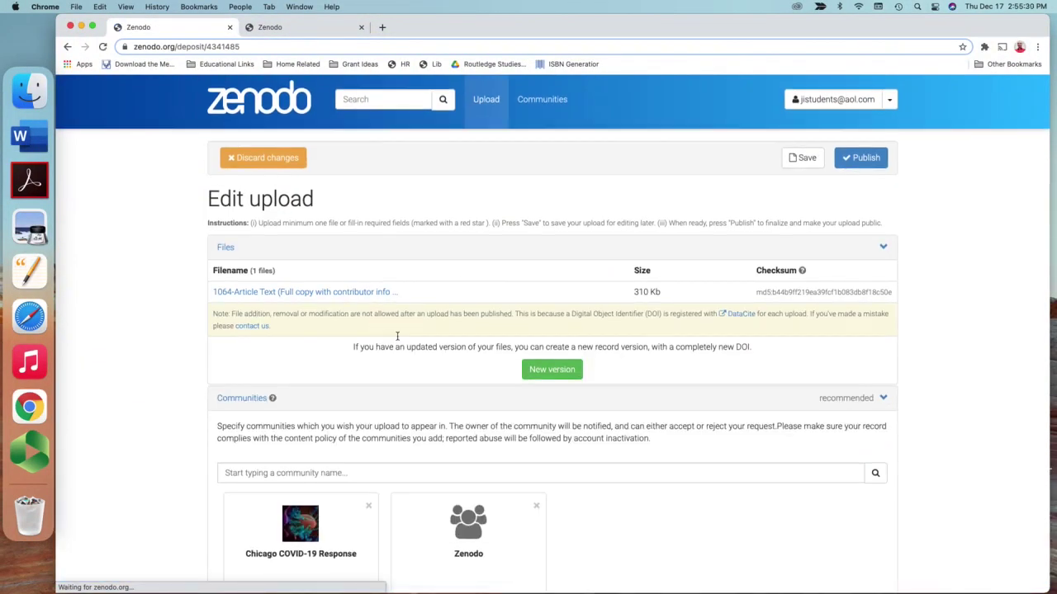
Step: Change the journal title to 'Journal of Comparative and International Higher Education', removing the old uppercase text
{"action": "scroll", "coordinate": [401, 342], "scroll_direction": "down", "scroll_amount": 10}
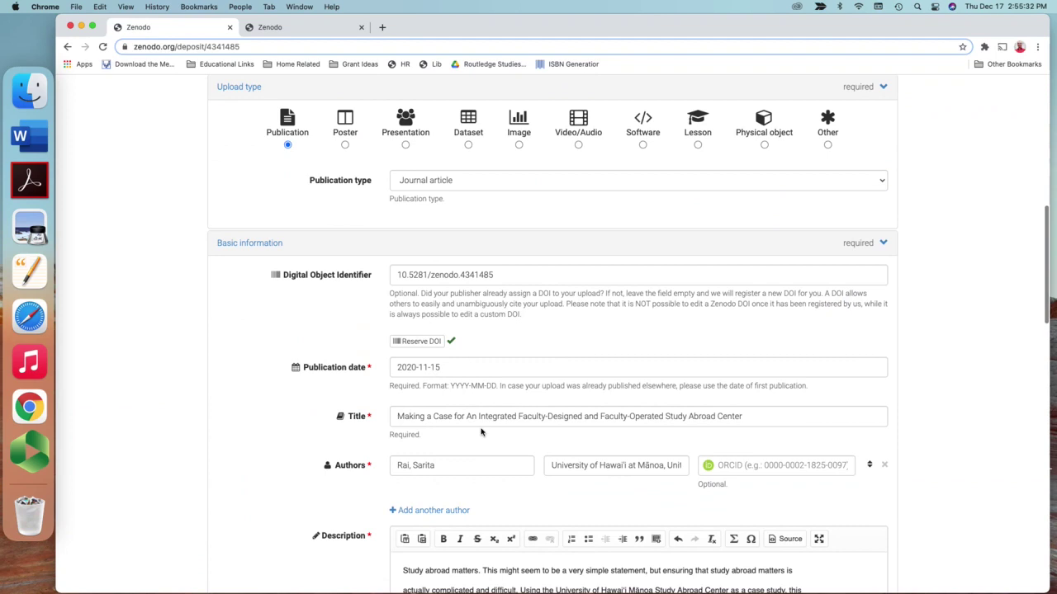
{"action": "scroll", "coordinate": [481, 432], "scroll_direction": "down", "scroll_amount": 20}
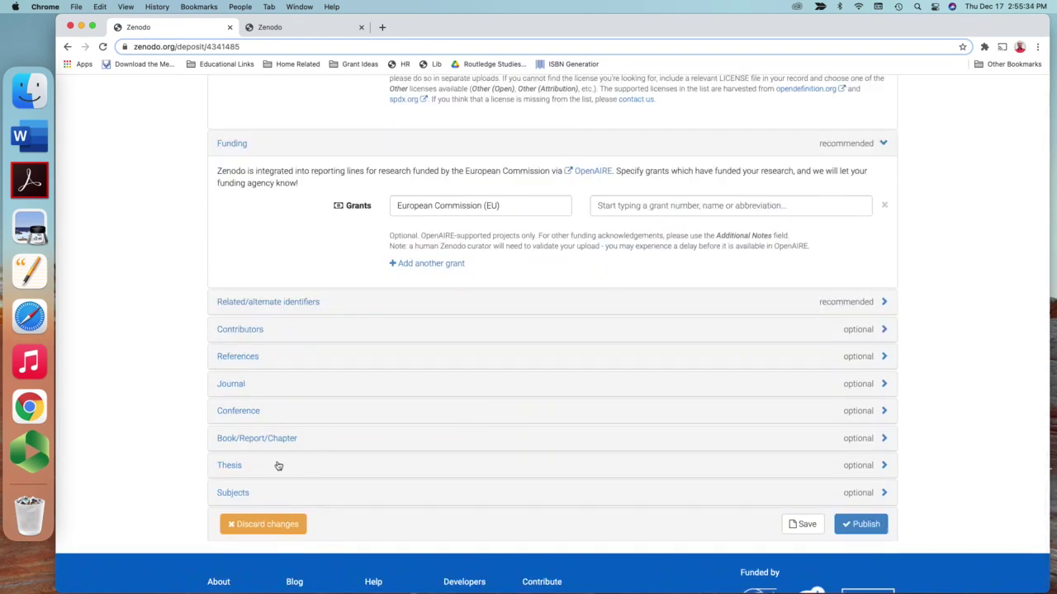
{"action": "left_click", "coordinate": [245, 384]}
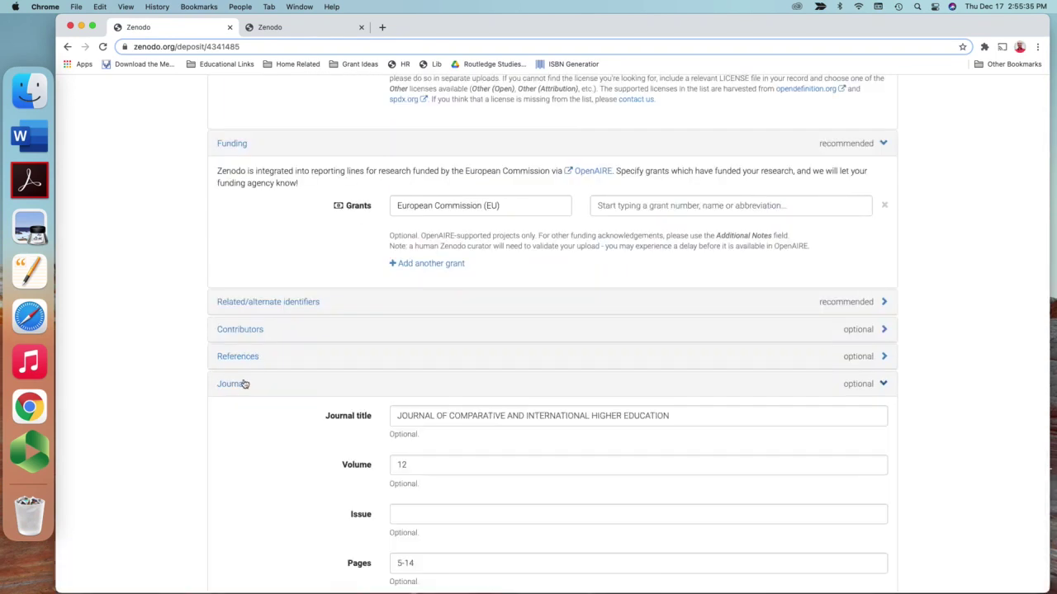
{"action": "left_click", "coordinate": [401, 416]}
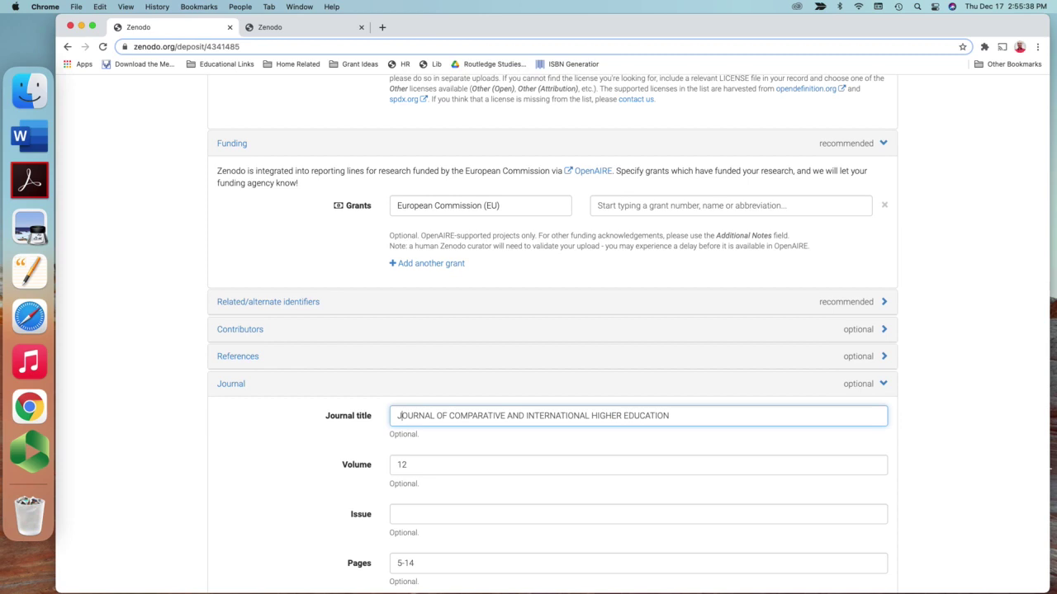
{"action": "type", "text": "ournal of Com"}
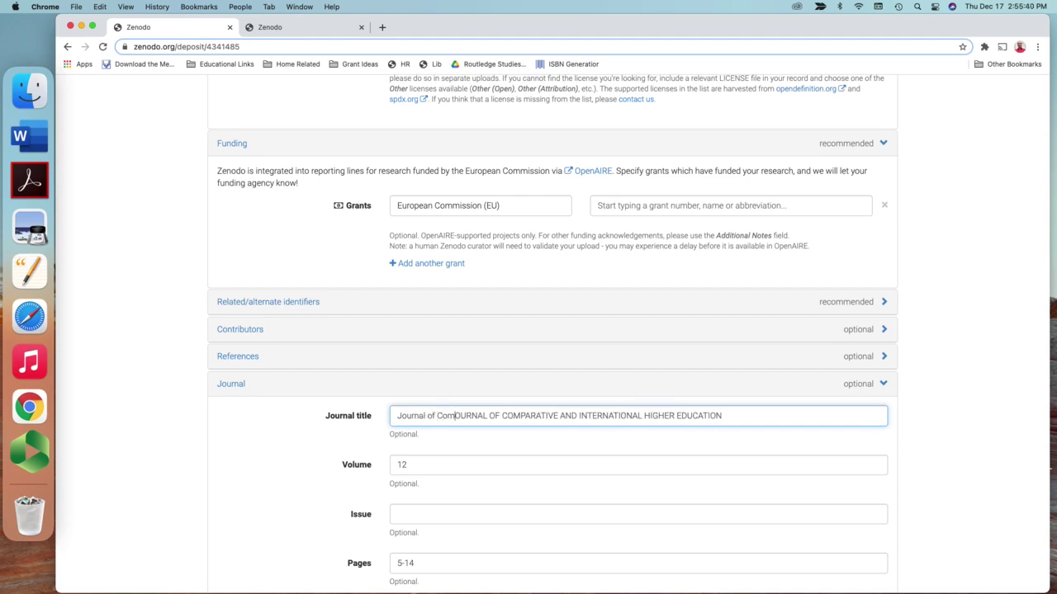
{"action": "type", "text": "parative and "}
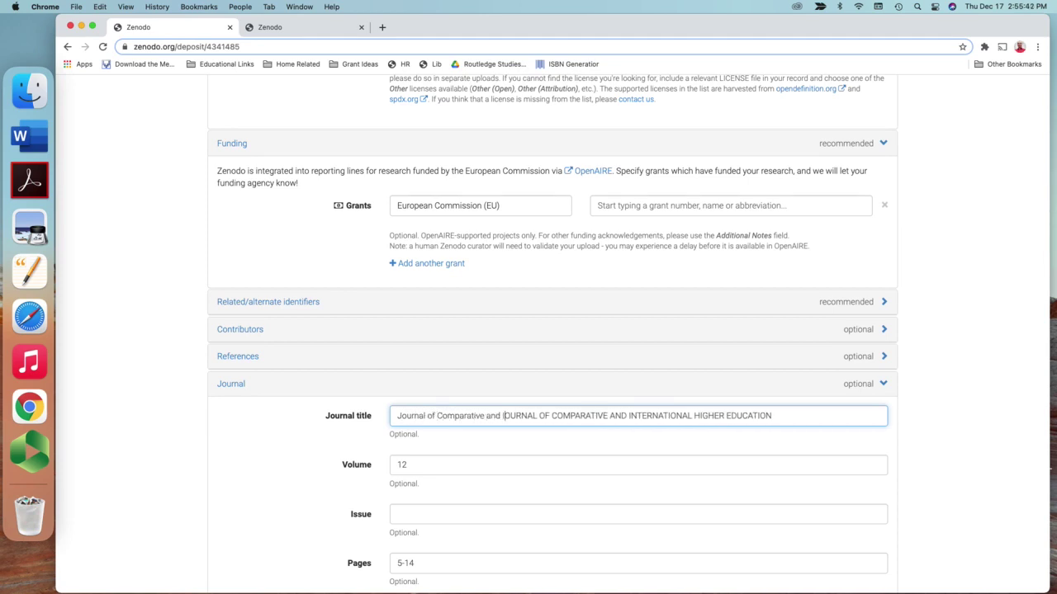
{"action": "type", "text": "International Higher"}
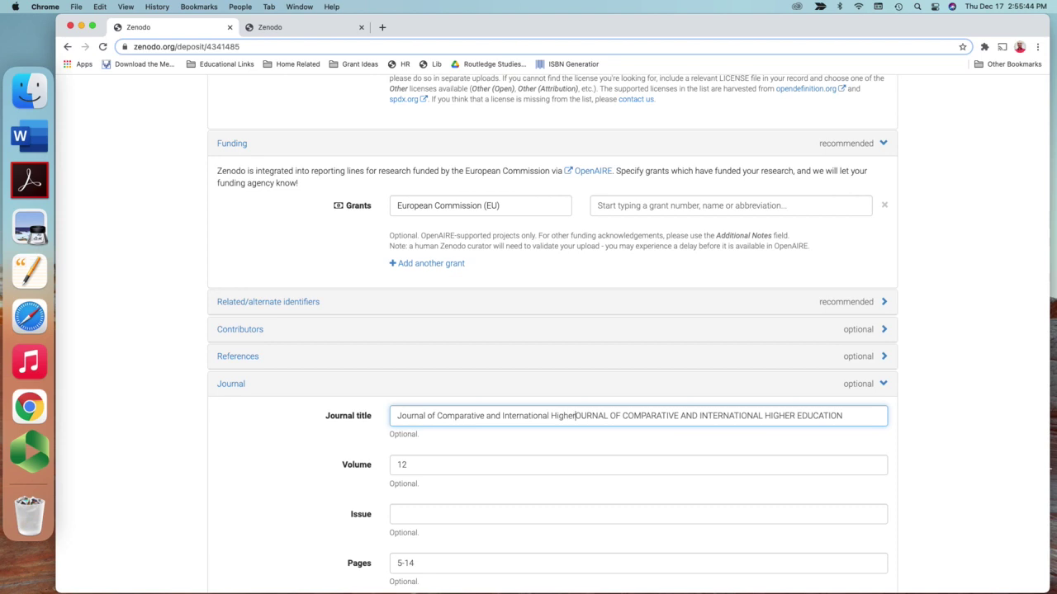
{"action": "type", "text": " Education"}
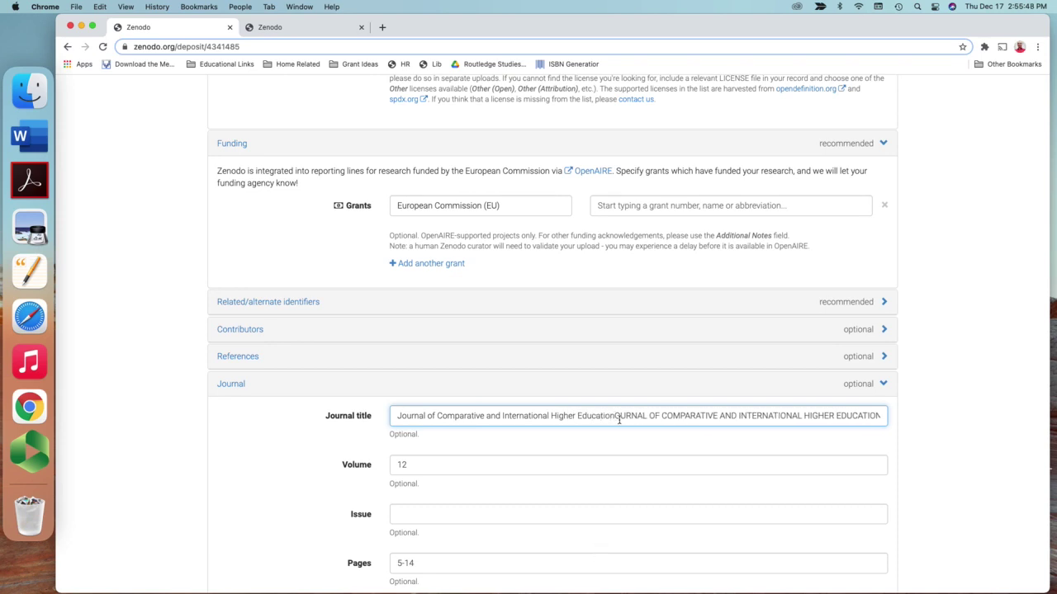
{"action": "left_click_drag", "start_coordinate": [615, 417], "coordinate": [892, 418]}
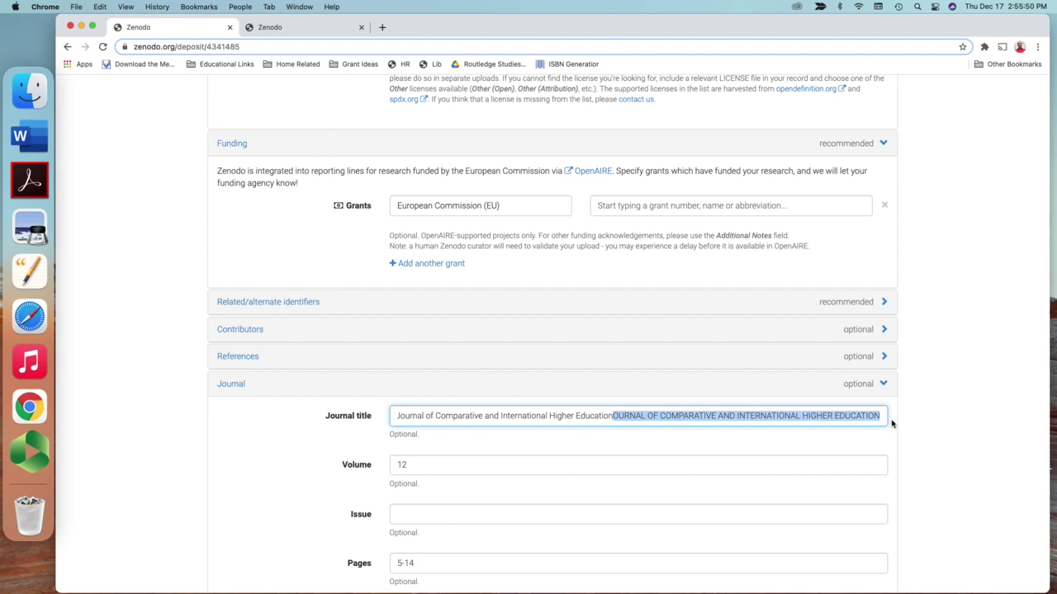
{"action": "key", "text": "BackSpace"}
{"action": "left_click_drag", "start_coordinate": [639, 420], "coordinate": [355, 405]}
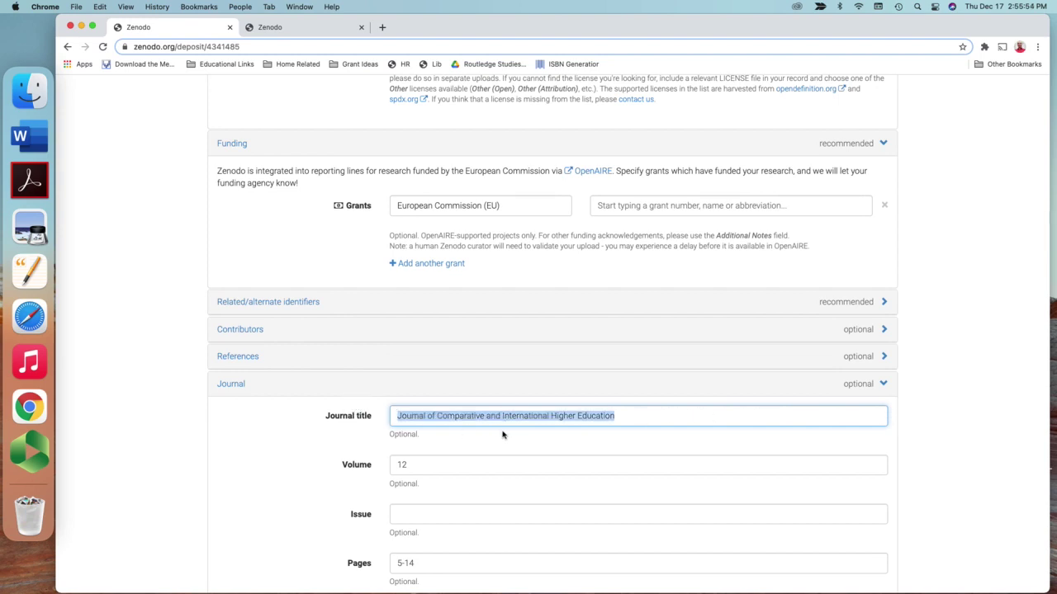
Step: Save the edited metadata and publish the updated record
{"action": "scroll", "coordinate": [675, 455], "scroll_direction": "down", "scroll_amount": 5}
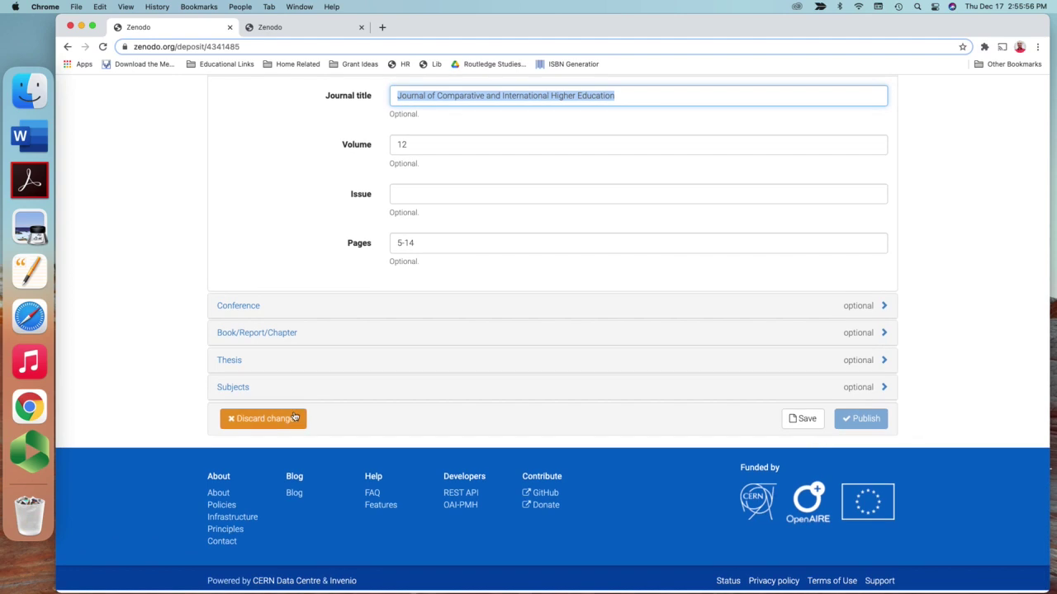
{"action": "left_click", "coordinate": [804, 420]}
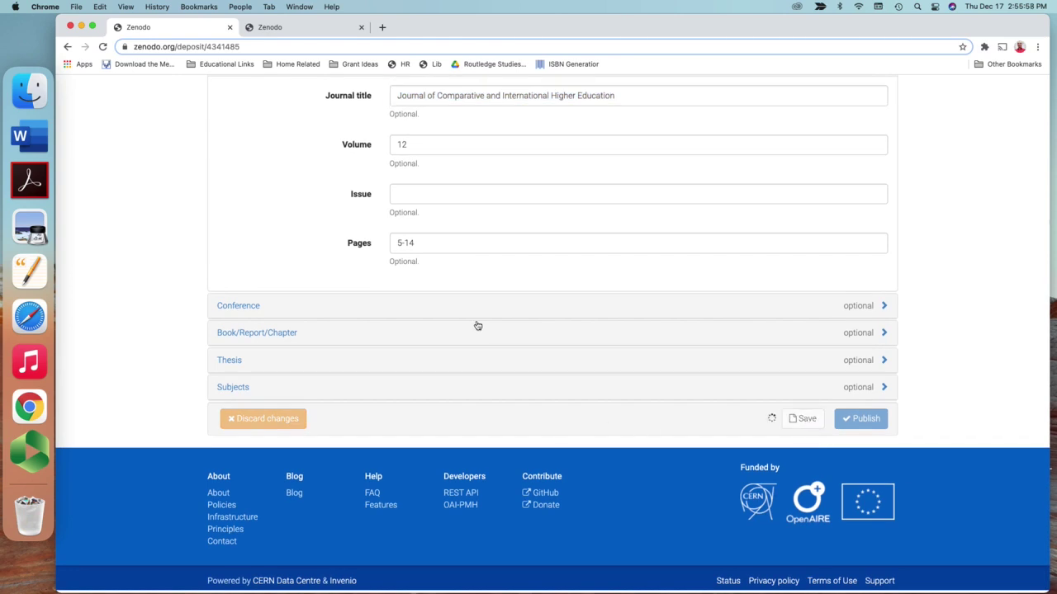
{"action": "scroll", "coordinate": [457, 311], "scroll_direction": "up", "scroll_amount": 5}
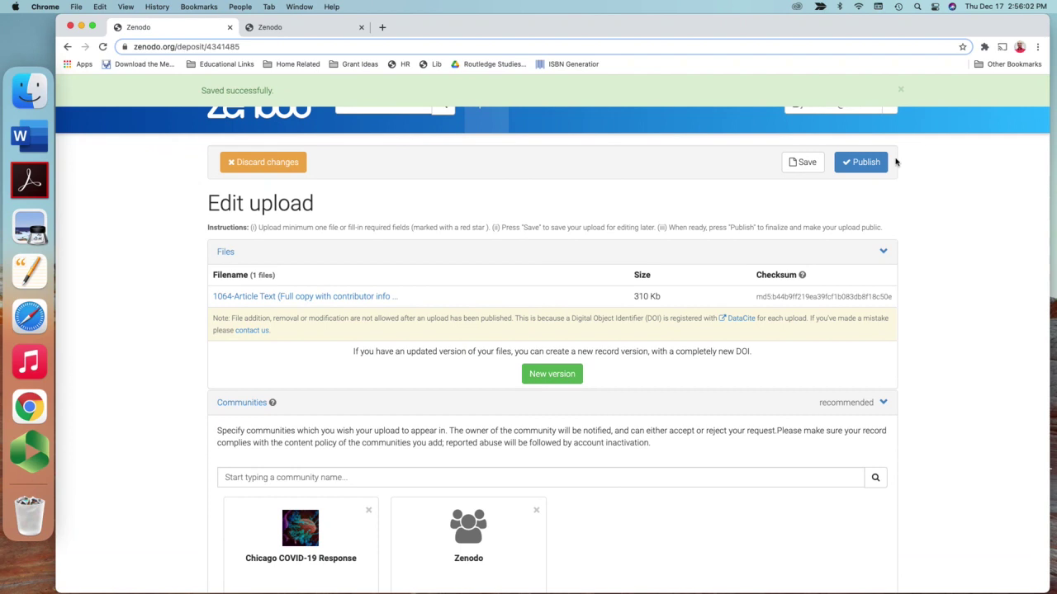
{"action": "left_click", "coordinate": [869, 161]}
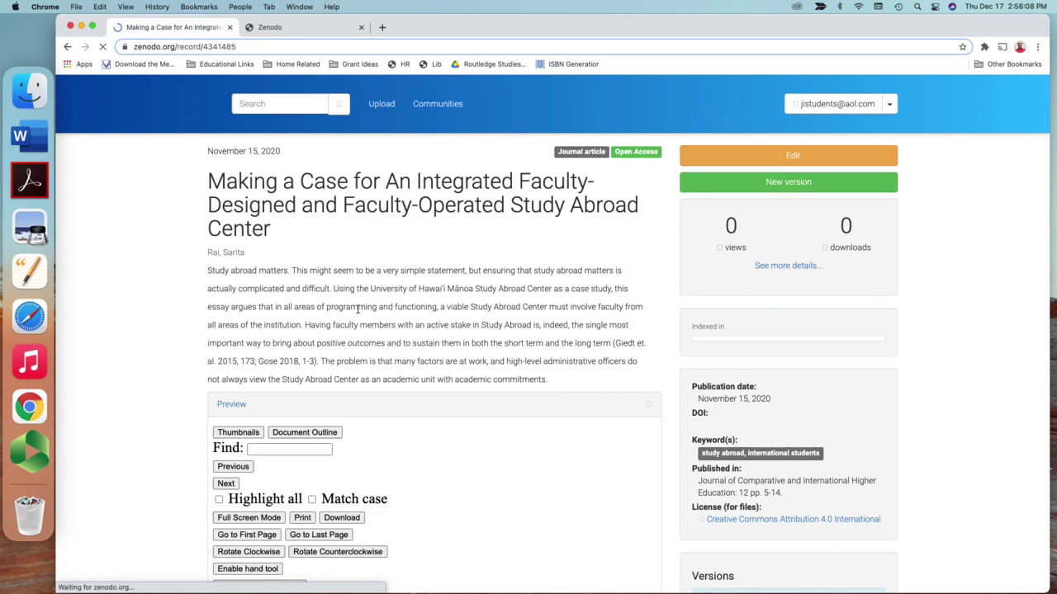
Step: Scroll the republished record to confirm Published in and Cite as show the title-case journal name
{"action": "scroll", "coordinate": [471, 337], "scroll_direction": "down", "scroll_amount": 3}
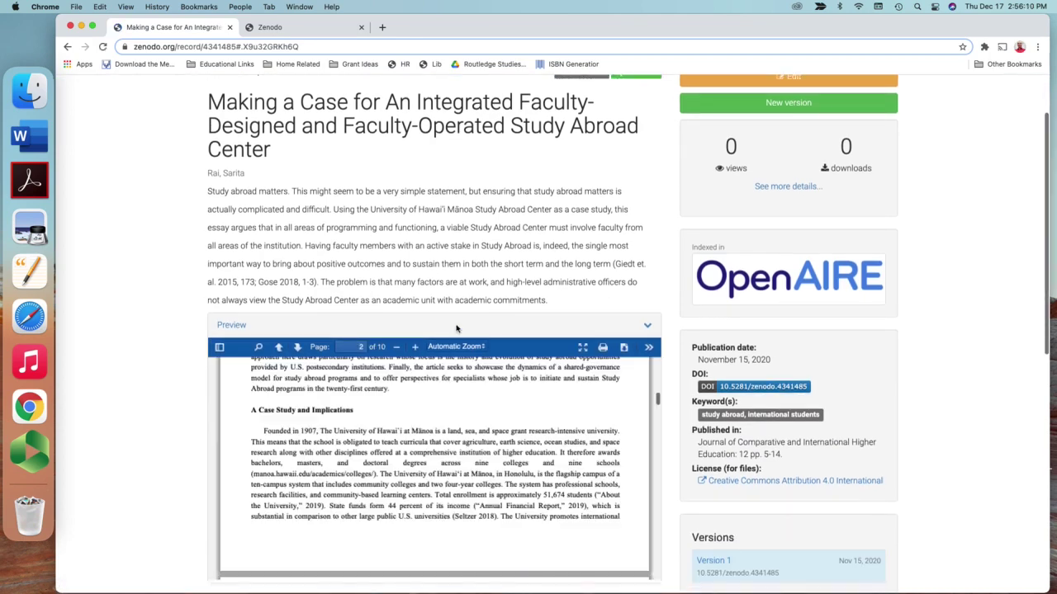
{"action": "scroll", "coordinate": [818, 496], "scroll_direction": "down", "scroll_amount": 8}
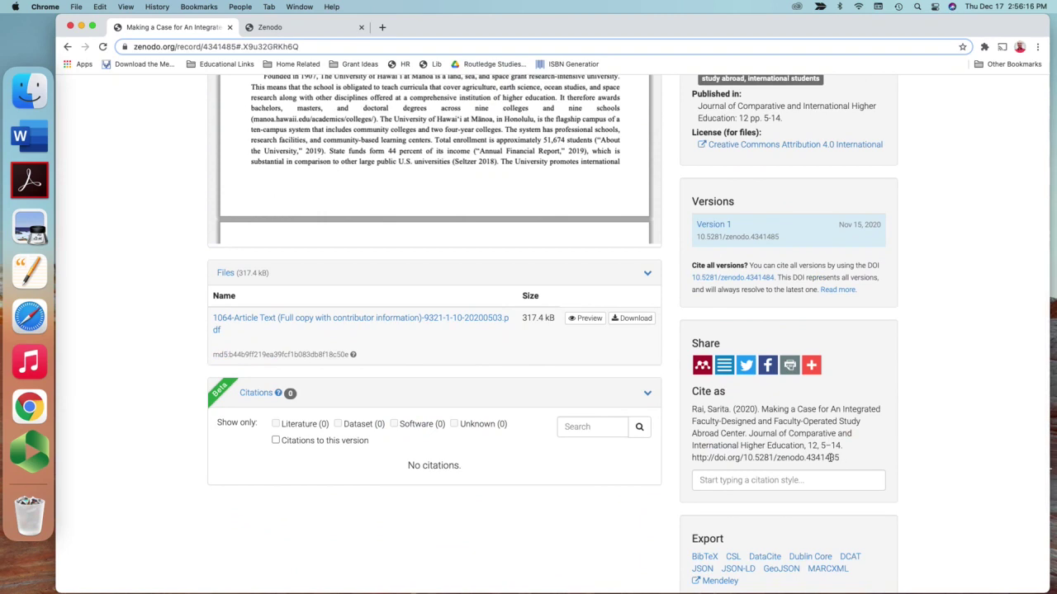
{"action": "scroll", "coordinate": [307, 211], "scroll_direction": "up", "scroll_amount": 10}
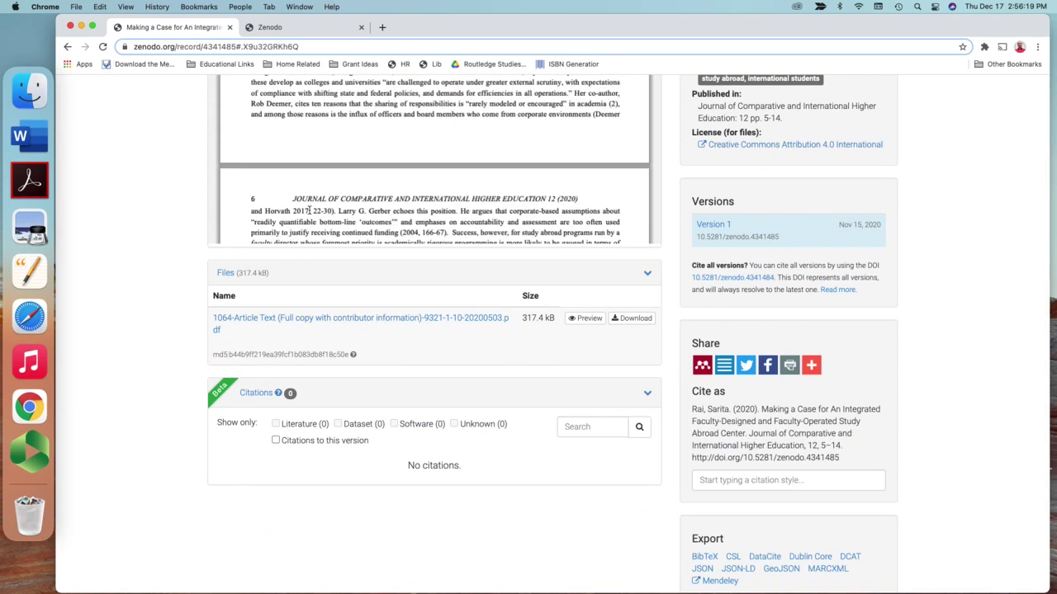